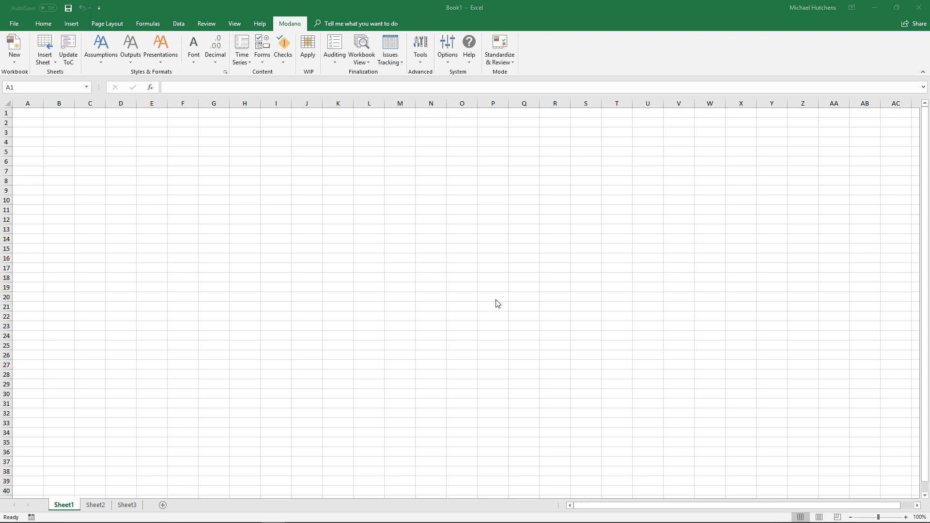
Step: Switch Modano to Automate mode and open the Basic Annual Forecast Model from the example models
{"action": "left_click", "coordinate": [502, 48]}
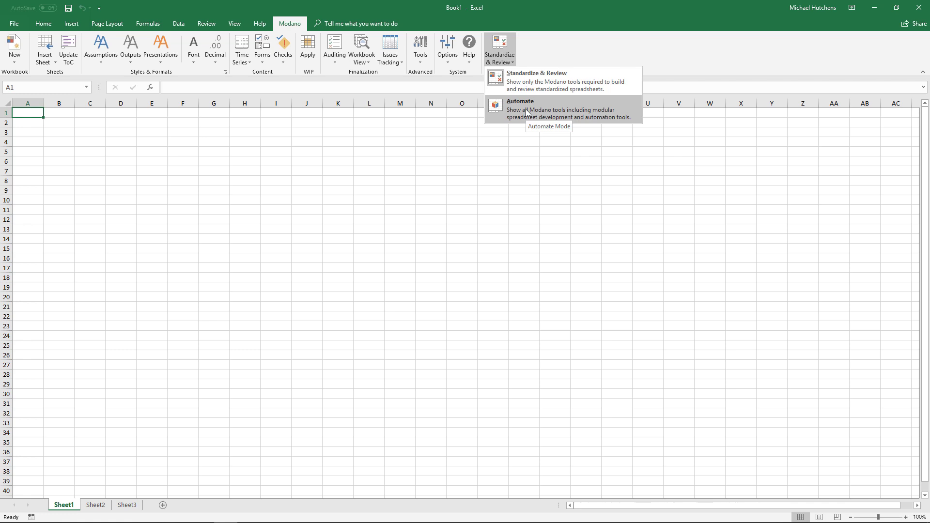
{"action": "left_click", "coordinate": [527, 112]}
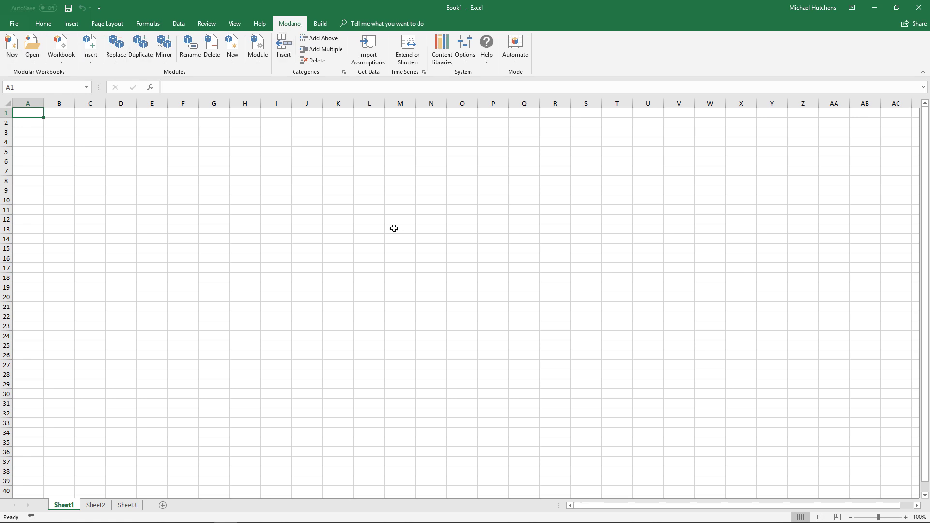
{"action": "left_click", "coordinate": [35, 63]}
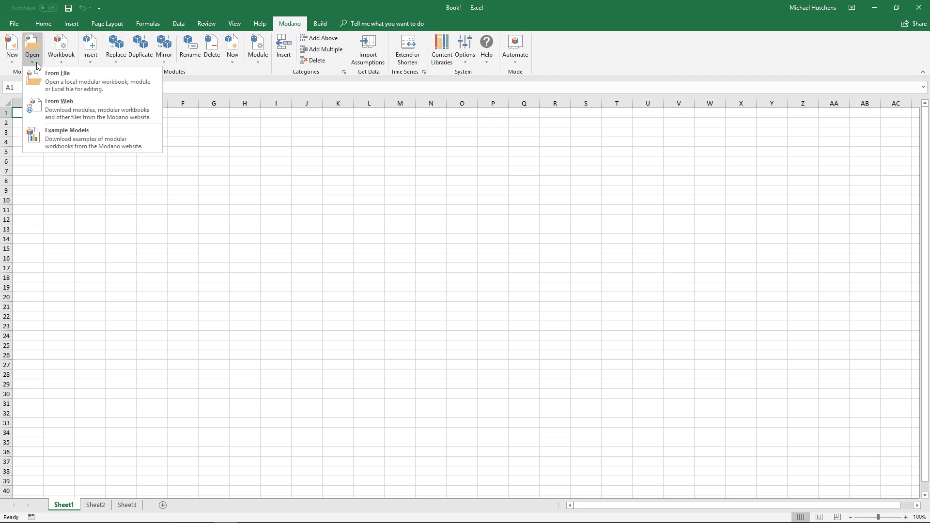
{"action": "left_click", "coordinate": [69, 140]}
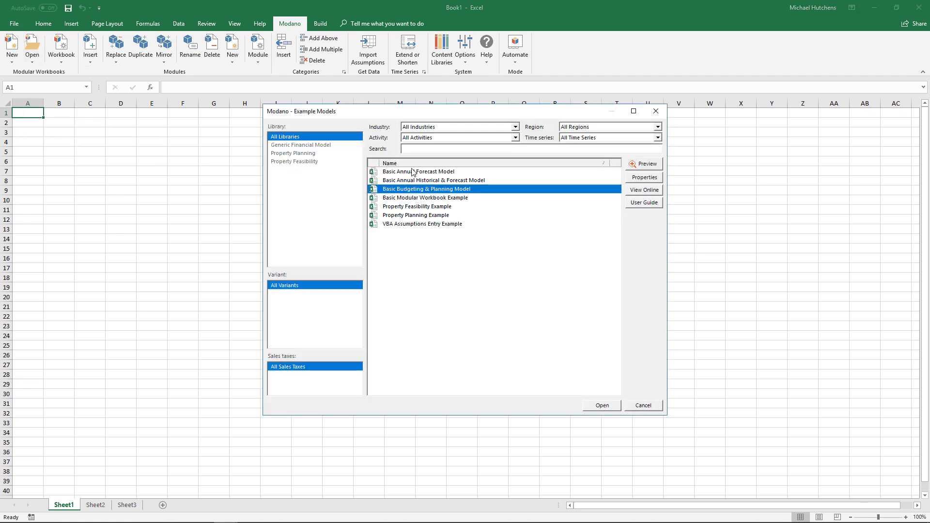
{"action": "left_click", "coordinate": [413, 172]}
{"action": "left_click", "coordinate": [607, 408]}
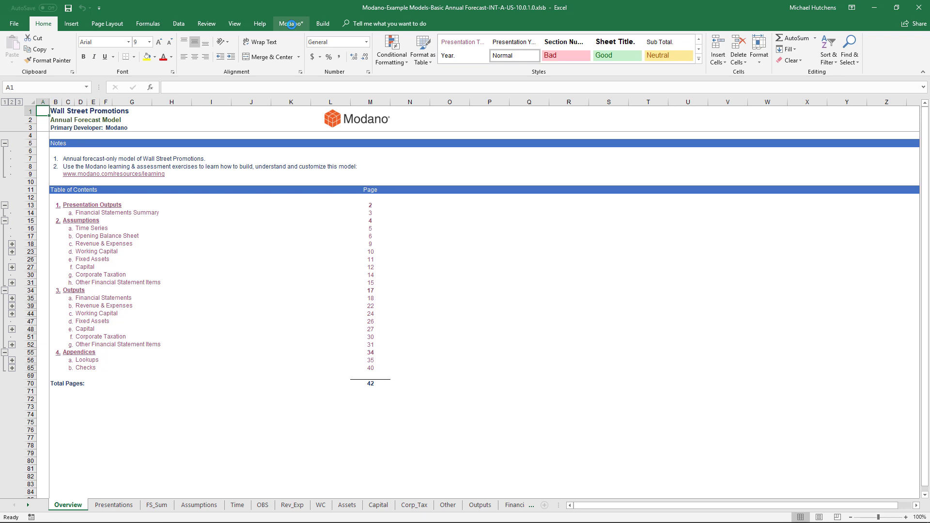
Step: Start the Financial Model Wizard for a new modular workbook
{"action": "left_click", "coordinate": [290, 23]}
{"action": "left_click", "coordinate": [13, 59]}
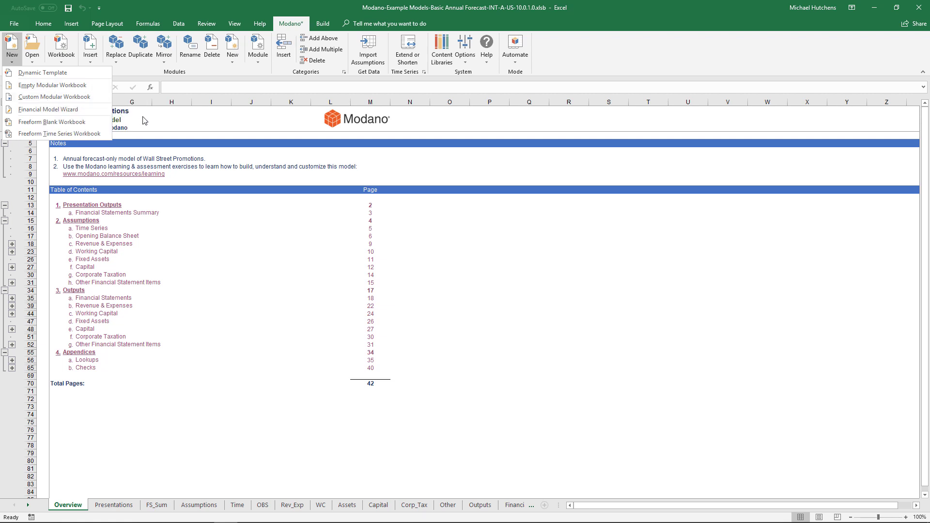
{"action": "left_click", "coordinate": [66, 111]}
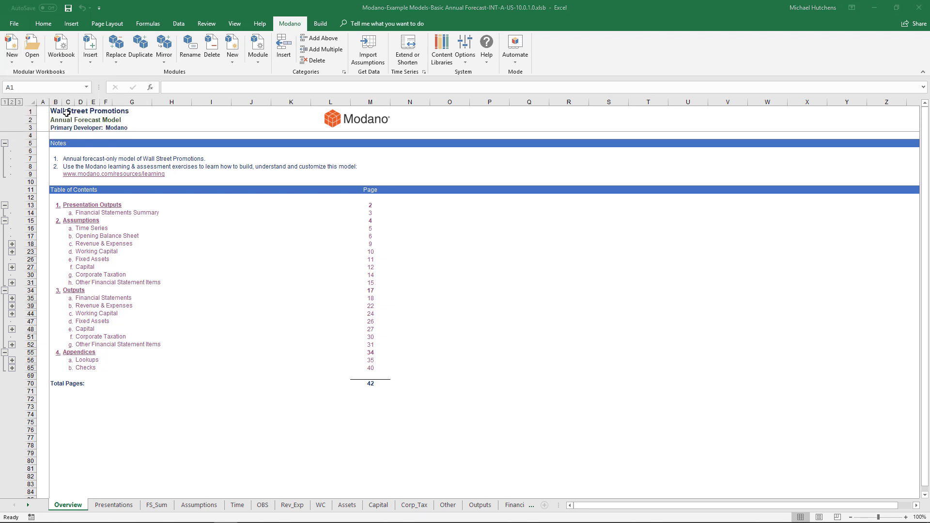
Step: Filter the web modules available for insertion to Chart of Accounts 1, no sales taxes, Annual time series and the United States region
{"action": "left_click", "coordinate": [289, 23]}
{"action": "left_click", "coordinate": [91, 52]}
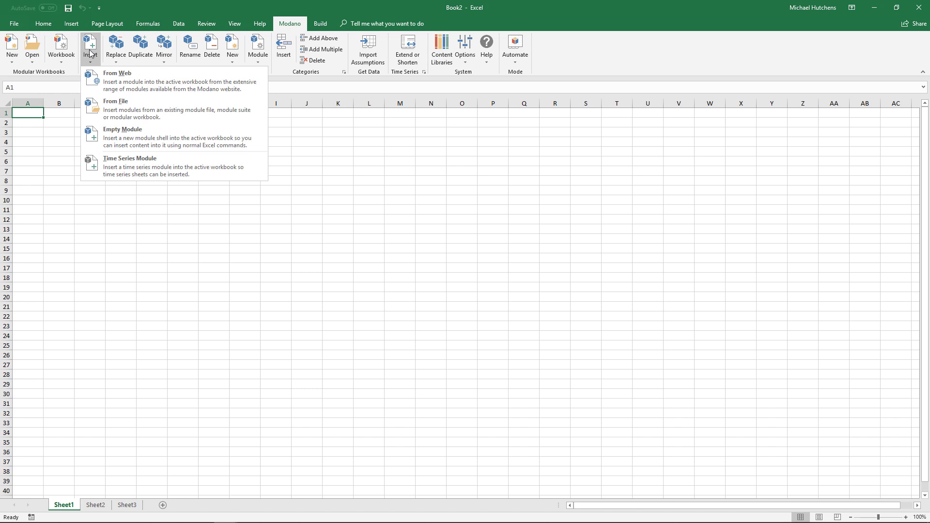
{"action": "left_click", "coordinate": [108, 80]}
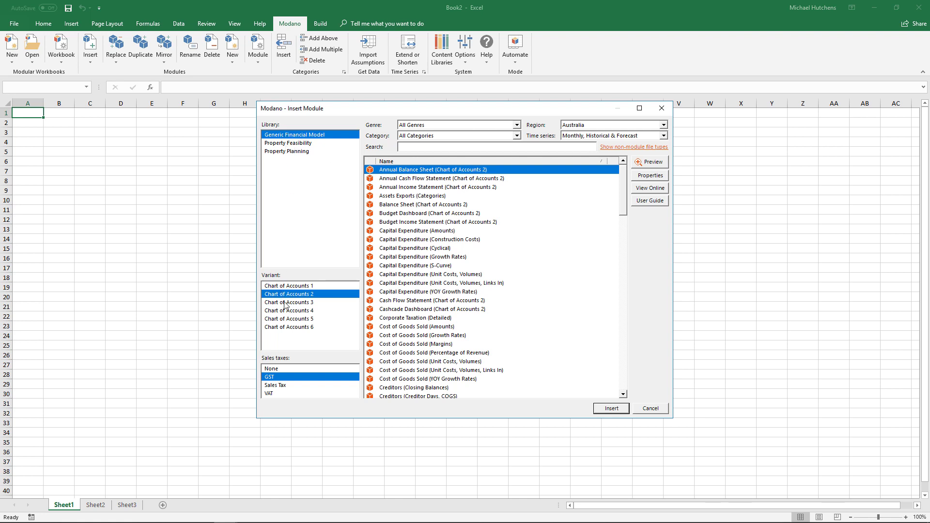
{"action": "left_click", "coordinate": [290, 286]}
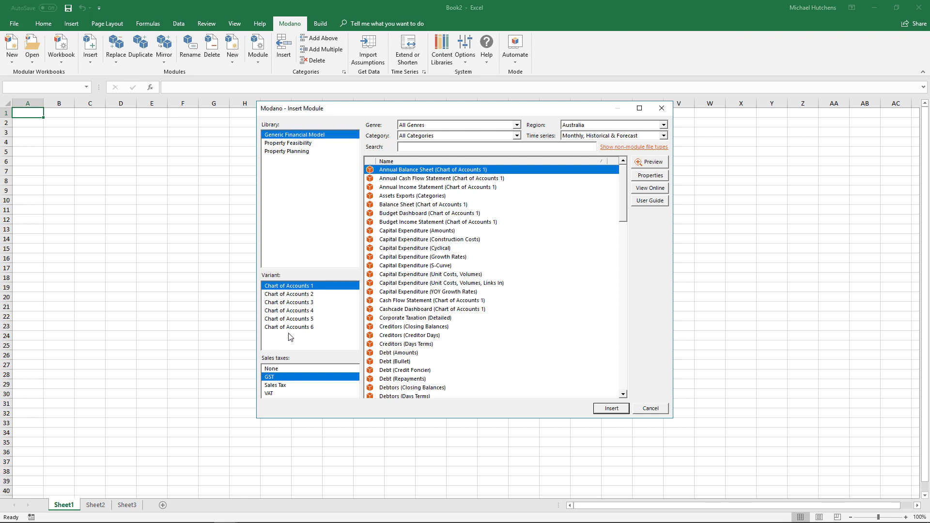
{"action": "left_click", "coordinate": [278, 369]}
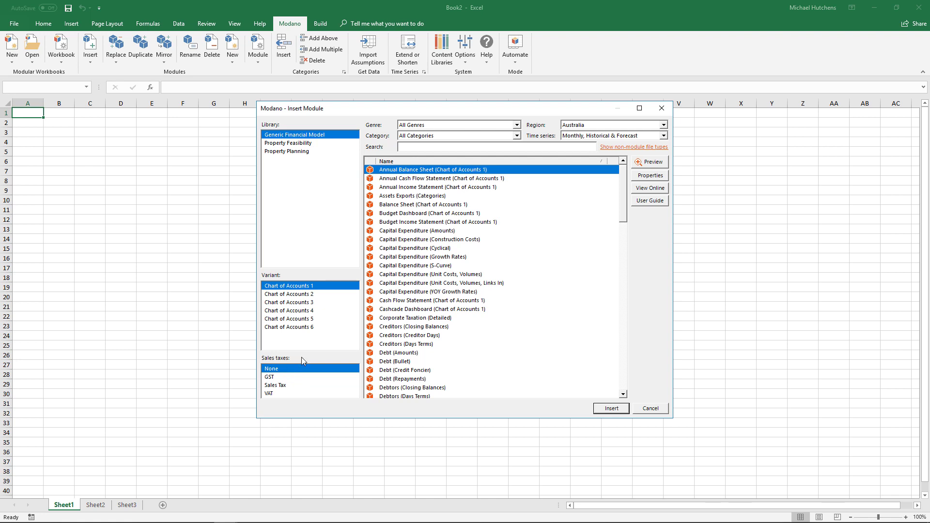
{"action": "left_click", "coordinate": [590, 141]}
{"action": "left_click", "coordinate": [590, 154]}
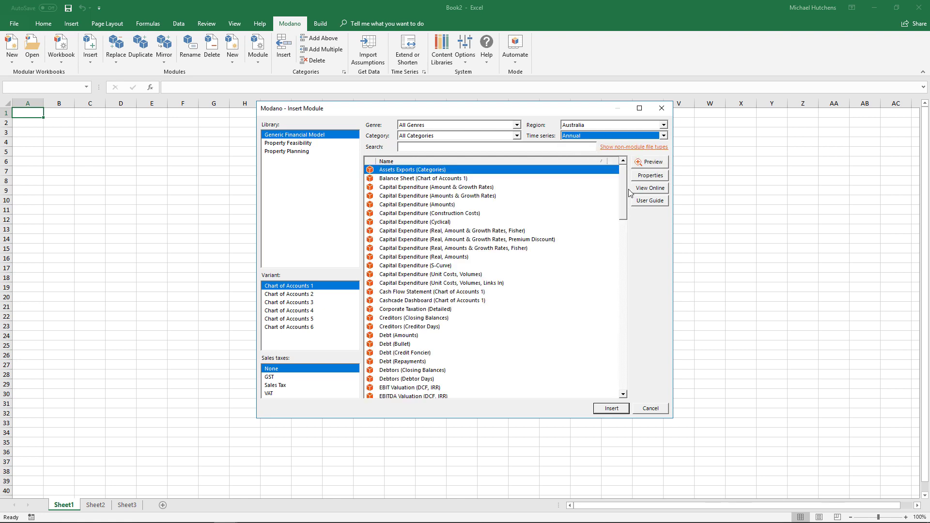
{"action": "left_click", "coordinate": [601, 125]}
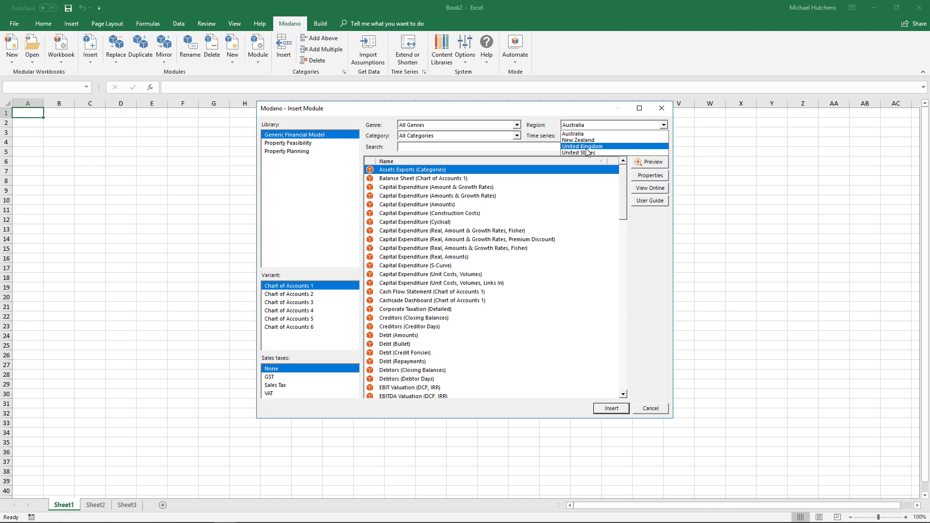
{"action": "left_click", "coordinate": [588, 153]}
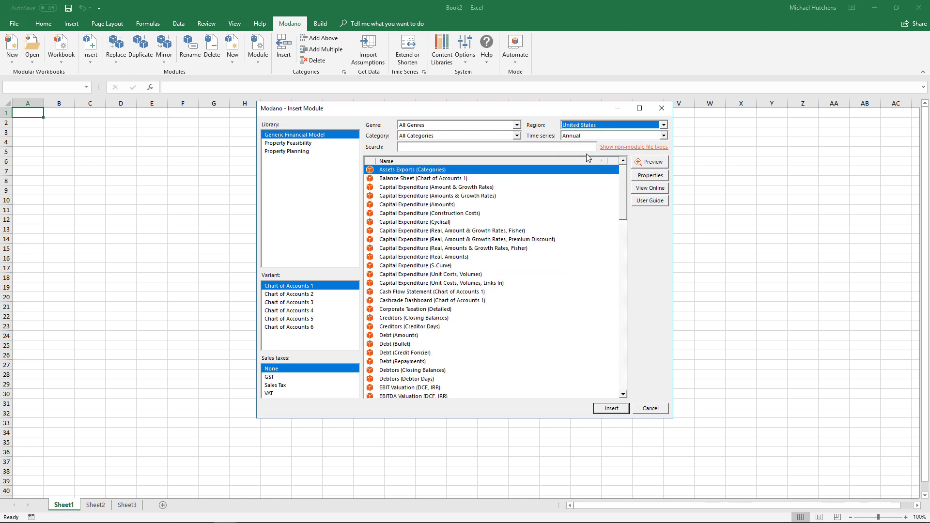
Step: Insert the Revenue (Amounts) module into the blank workbook
{"action": "scroll", "coordinate": [527, 251], "scroll_direction": "down", "scroll_amount": 18}
{"action": "scroll", "coordinate": [499, 280], "scroll_direction": "down", "scroll_amount": 5}
{"action": "left_click", "coordinate": [427, 266]}
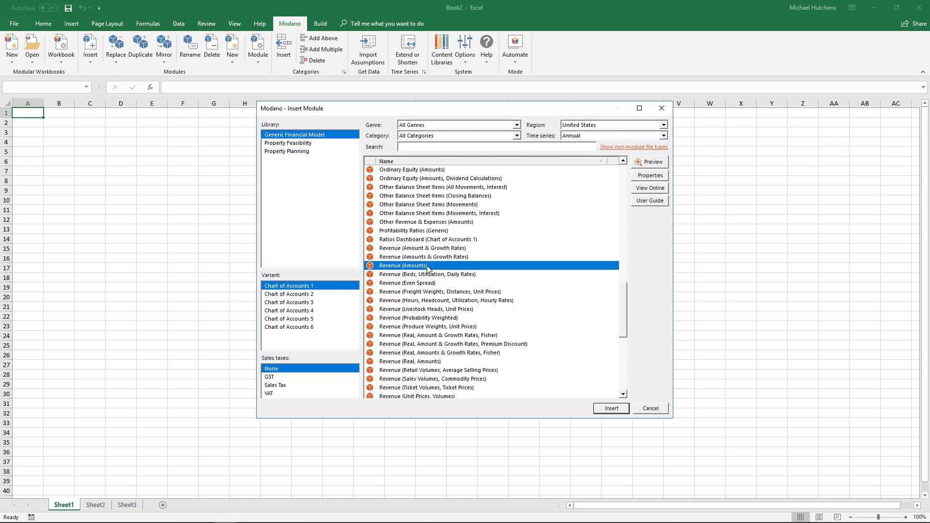
{"action": "left_click", "coordinate": [600, 409]}
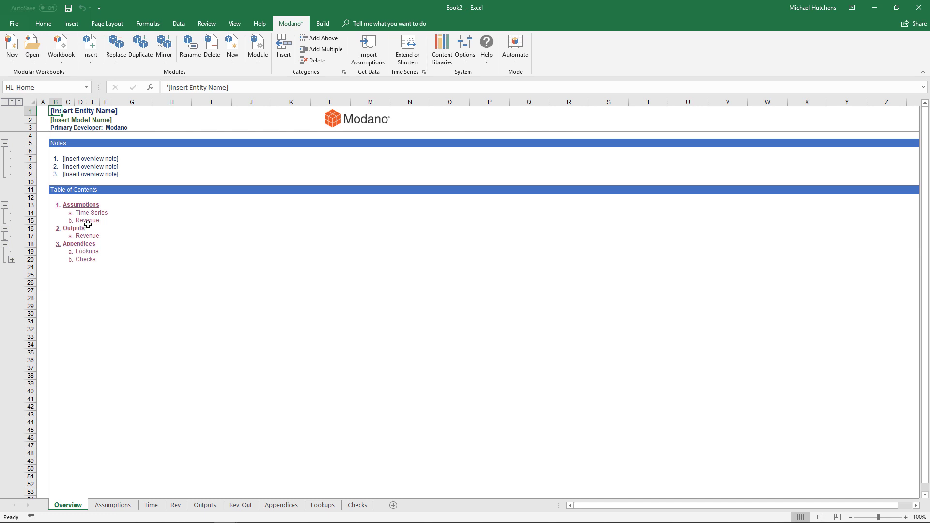
Step: Examine the Revenue module's assumptions and outputs areas, starting from the table of contents and following the links between them
{"action": "left_click", "coordinate": [88, 222]}
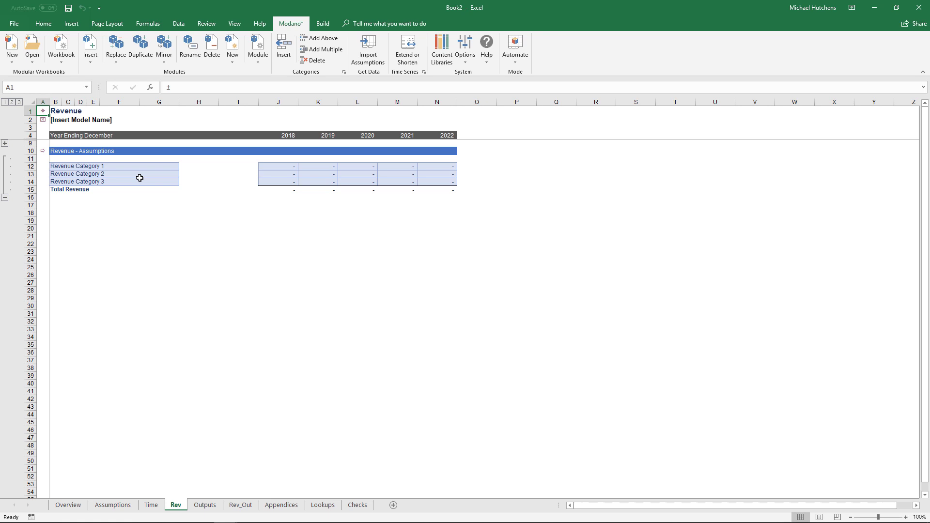
{"action": "left_click", "coordinate": [44, 113]}
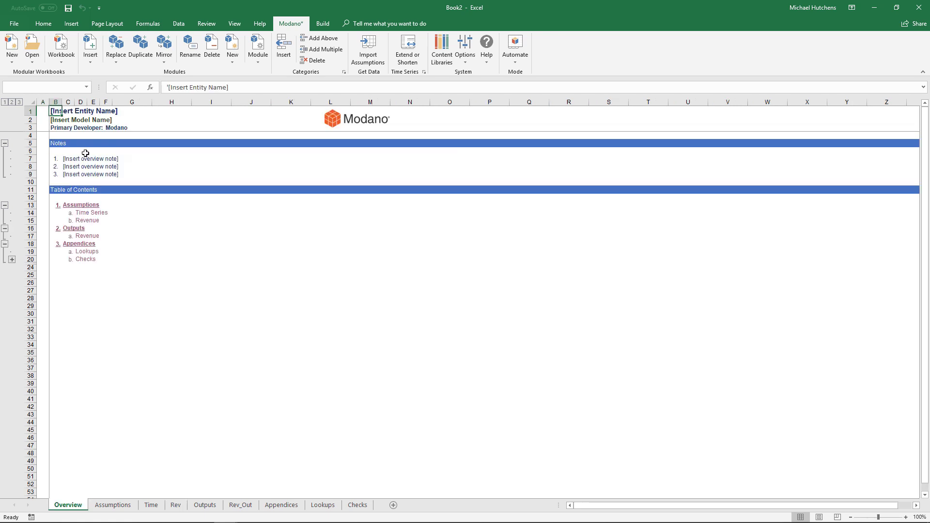
{"action": "left_click", "coordinate": [93, 222]}
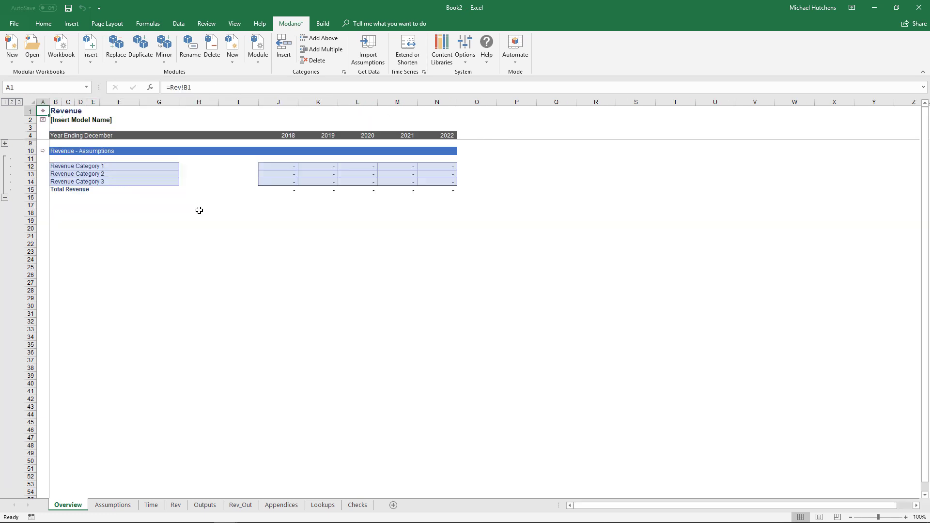
{"action": "left_click", "coordinate": [42, 152]}
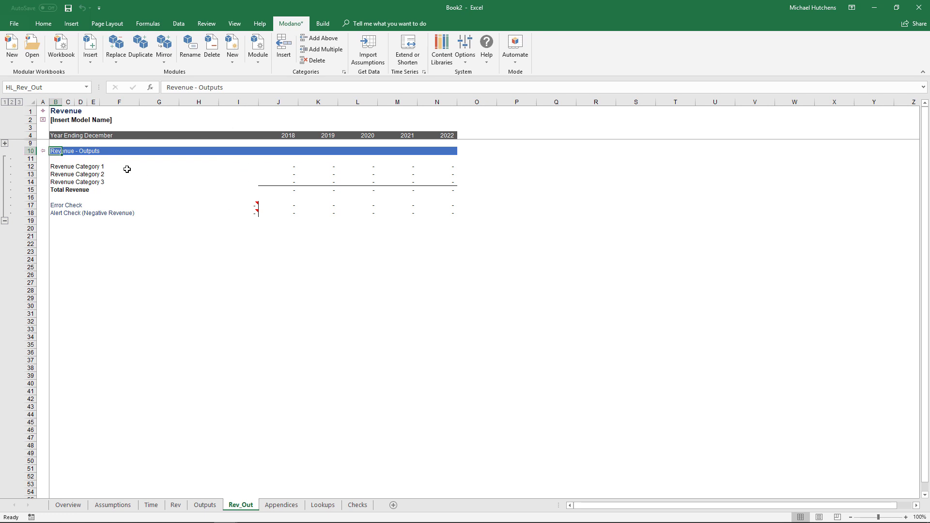
{"action": "left_click", "coordinate": [42, 151]}
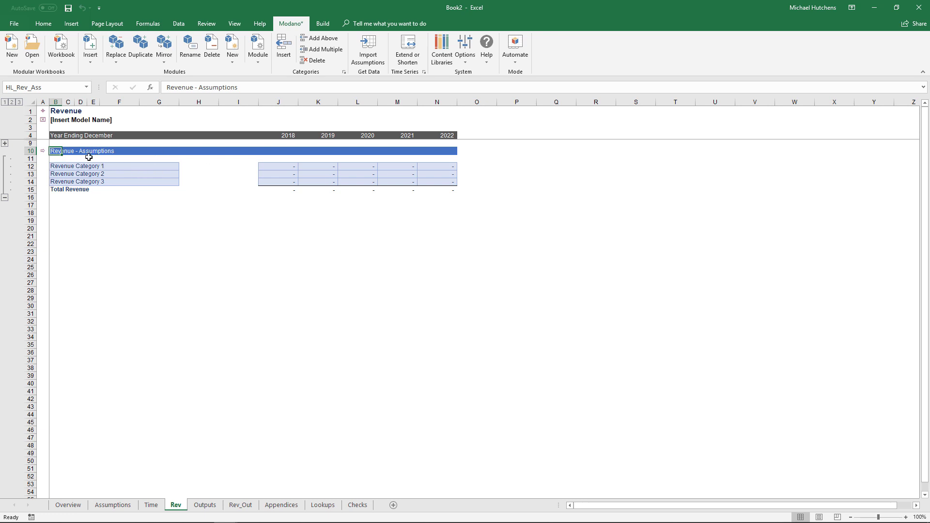
{"action": "left_click_drag", "start_coordinate": [21, 143], "coordinate": [22, 184]}
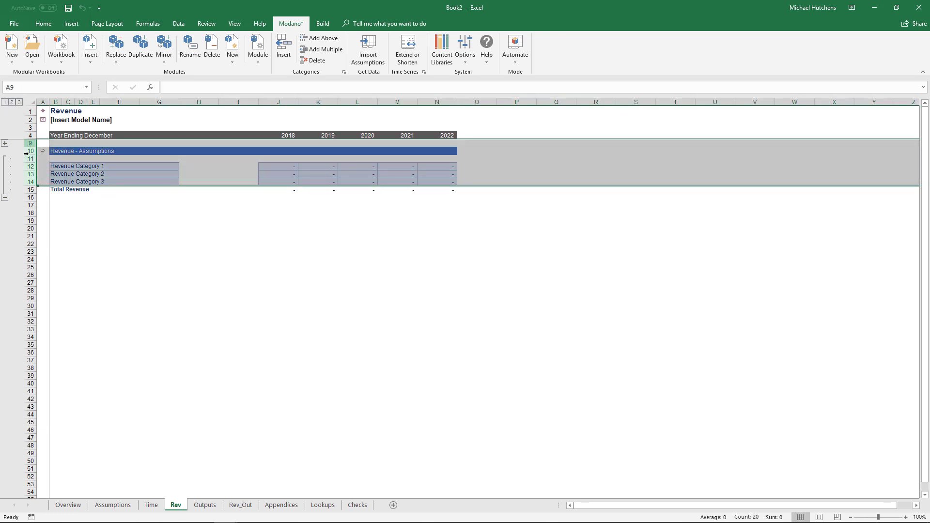
{"action": "left_click_drag", "start_coordinate": [43, 143], "coordinate": [433, 186]}
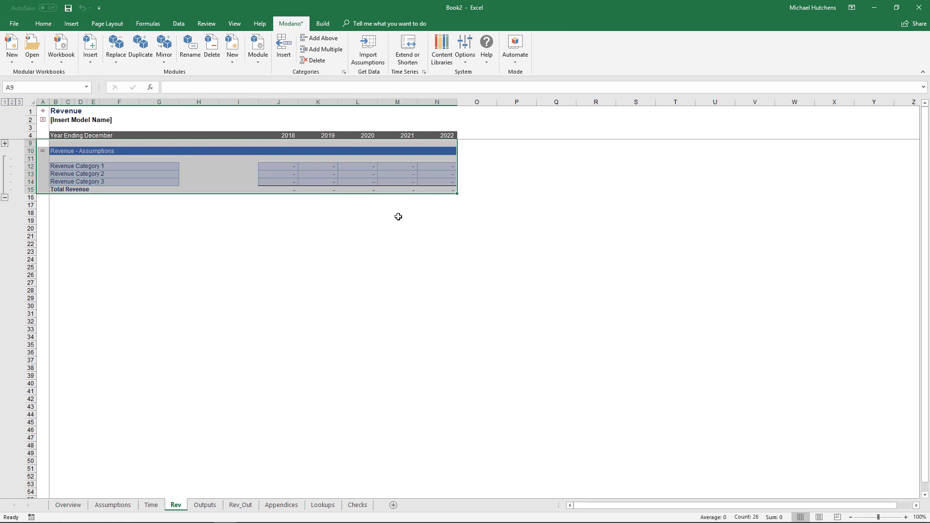
{"action": "left_click", "coordinate": [46, 155]}
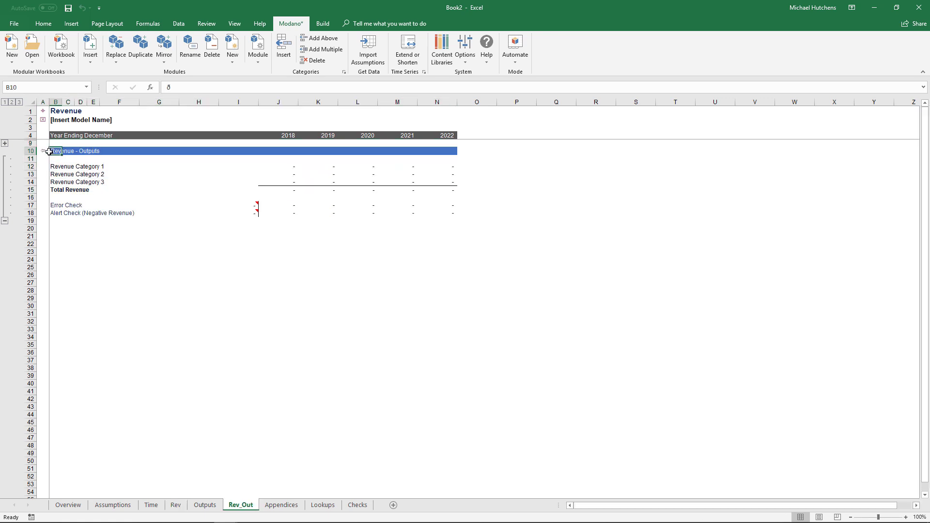
{"action": "left_click_drag", "start_coordinate": [42, 144], "coordinate": [430, 214]}
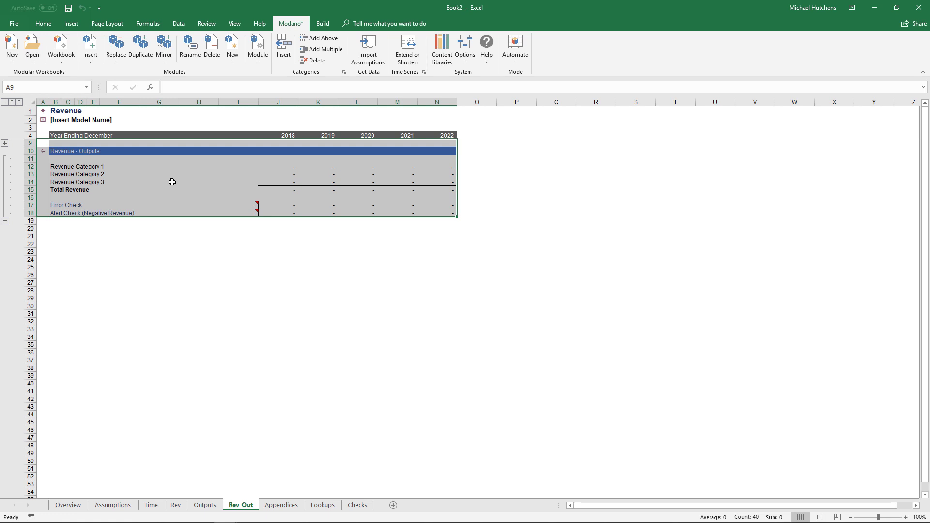
Step: Rename the three revenue categories in the Revenue assumptions to Product 1, Product 2 and Product 3
{"action": "left_click", "coordinate": [43, 151]}
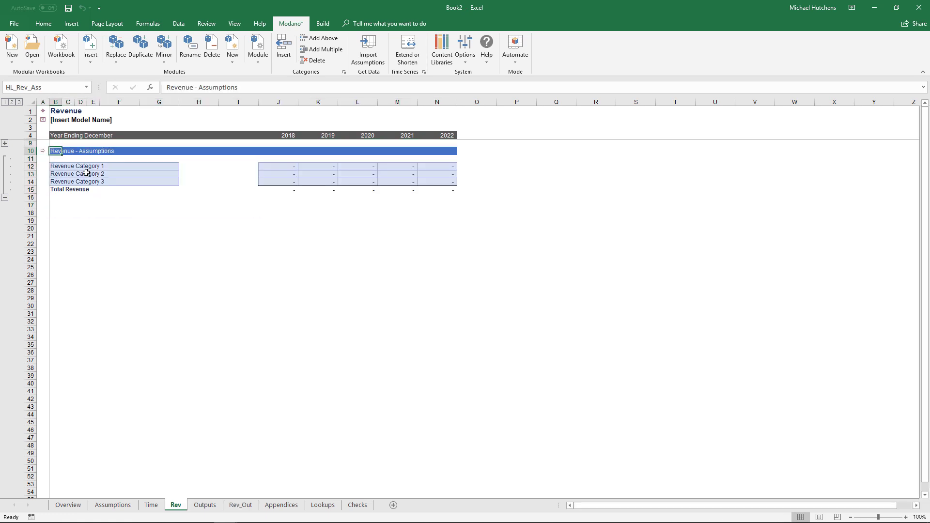
{"action": "left_click", "coordinate": [81, 168]}
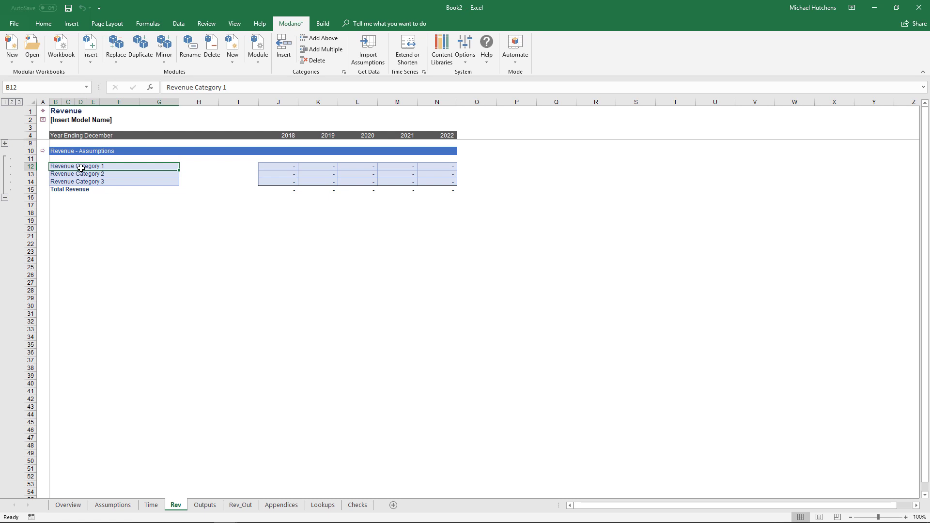
{"action": "type", "text": "Product 1"}
{"action": "key", "text": "Return"}
{"action": "type", "text": "Product 2"}
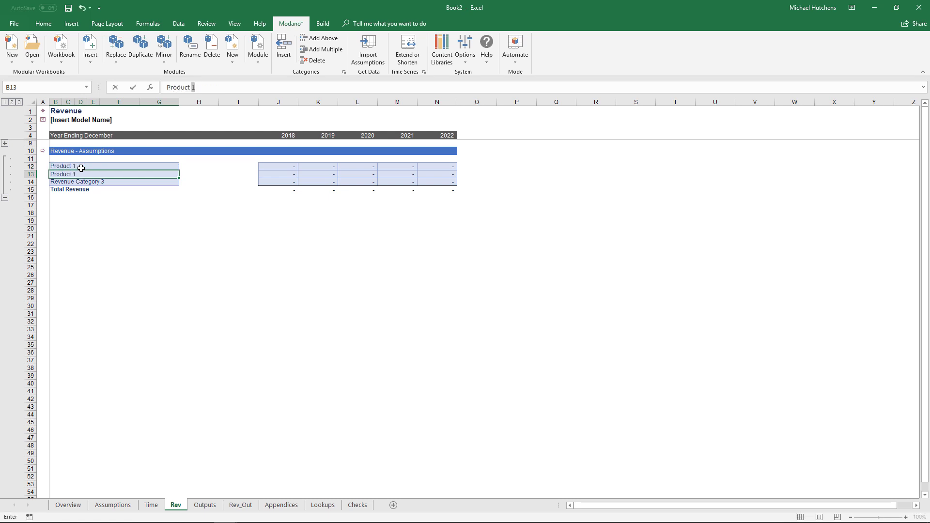
{"action": "key", "text": "Return"}
{"action": "type", "text": "Product 3"}
Step: Enter revenue of 100 for Product 1 in every year from 2018 to 2022
{"action": "key", "text": "Up"}
{"action": "key", "text": "Up"}
{"action": "key", "text": "Right"}
{"action": "key", "text": "Right"}
{"action": "key", "text": "Right"}
{"action": "key", "text": "shift+Right"}
{"action": "key", "text": "shift+Right"}
{"action": "key", "text": "shift+Right"}
{"action": "key", "text": "shift+Right"}
{"action": "type", "text": "100"}
{"action": "key", "text": "ctrl+Return"}
Step: Enter revenue of 50 for Product 2 in every year from 2018 to 2022
{"action": "key", "text": "Down"}
{"action": "key", "text": "shift+Right"}
{"action": "key", "text": "shift+Right"}
{"action": "key", "text": "shift+Right"}
{"action": "key", "text": "shift+Right"}
{"action": "type", "text": "50"}
{"action": "key", "text": "ctrl+Return"}
Step: Enter revenue of 25 for Product 3 in every year from 2018 to 2022
{"action": "key", "text": "Down"}
{"action": "key", "text": "shift+Right"}
{"action": "key", "text": "shift+Right"}
{"action": "key", "text": "shift+Right"}
{"action": "key", "text": "shift+Right"}
{"action": "type", "text": "25"}
{"action": "key", "text": "ctrl+Return"}
{"action": "key", "text": "Down"}
{"action": "key", "text": "Right"}
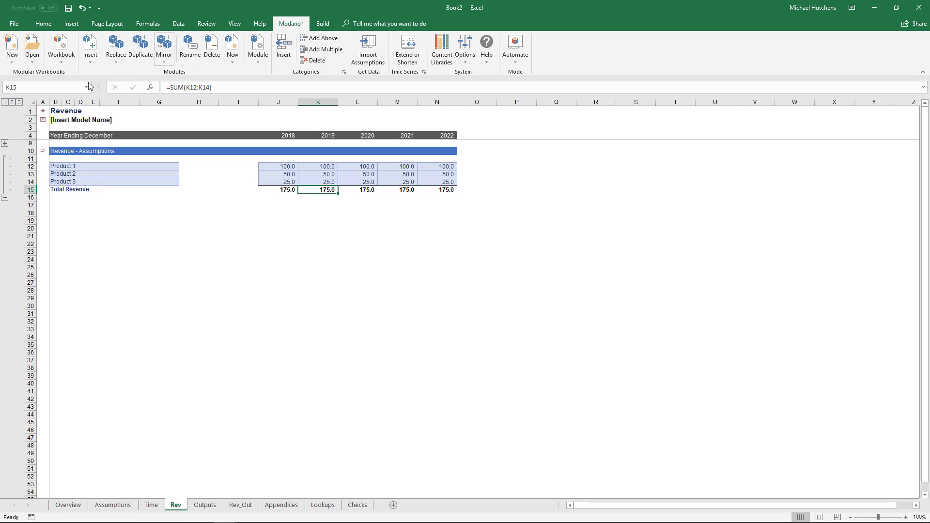
Step: Insert the Operating Expenditure (Amounts) module, filtering by the Operating Expenditure genre, and go to its outputs area
{"action": "left_click", "coordinate": [91, 46]}
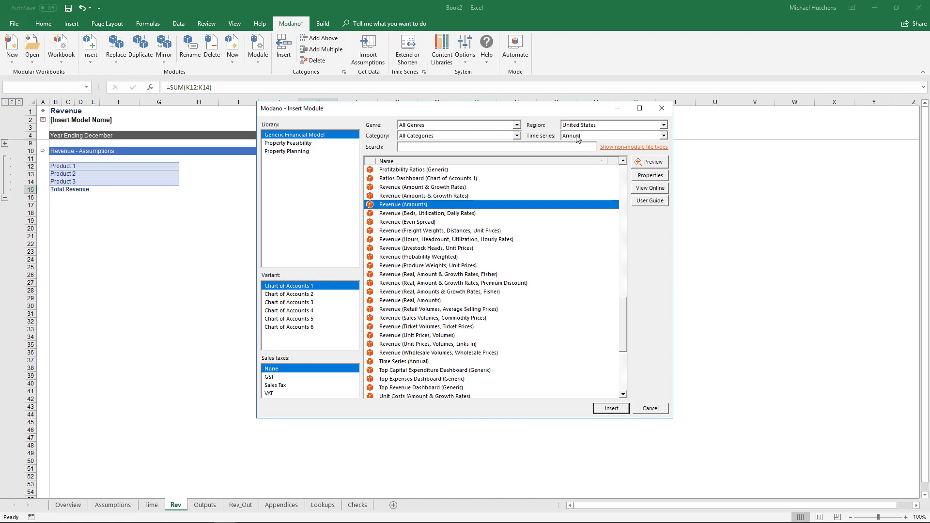
{"action": "left_click", "coordinate": [452, 125]}
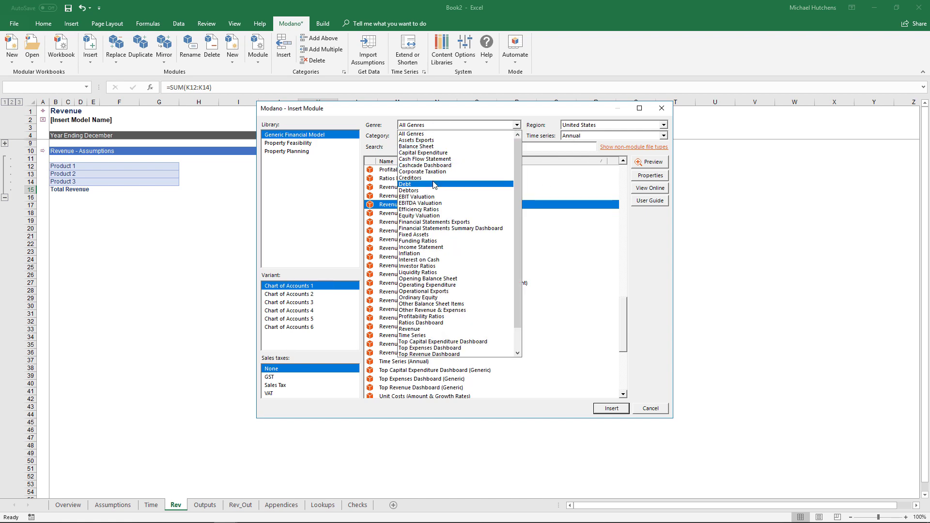
{"action": "key", "text": "o"}
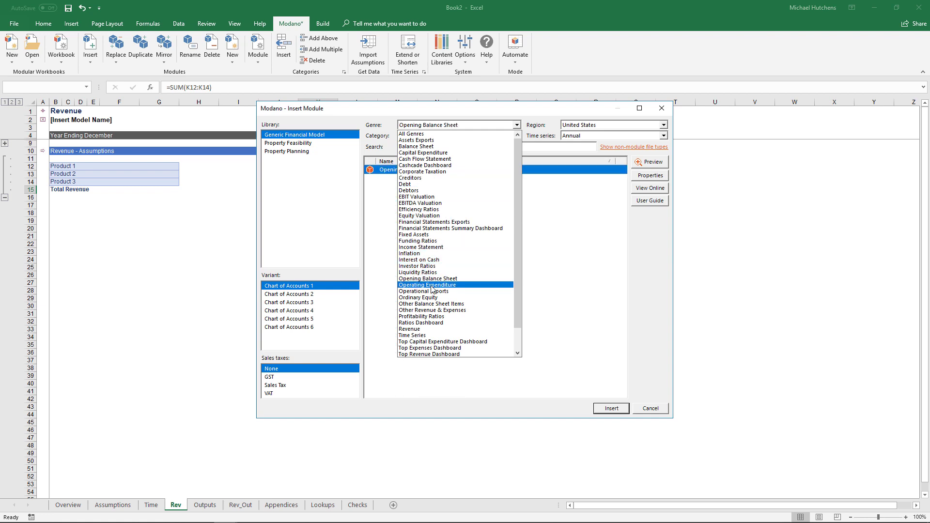
{"action": "left_click", "coordinate": [432, 286]}
{"action": "left_click", "coordinate": [447, 188]}
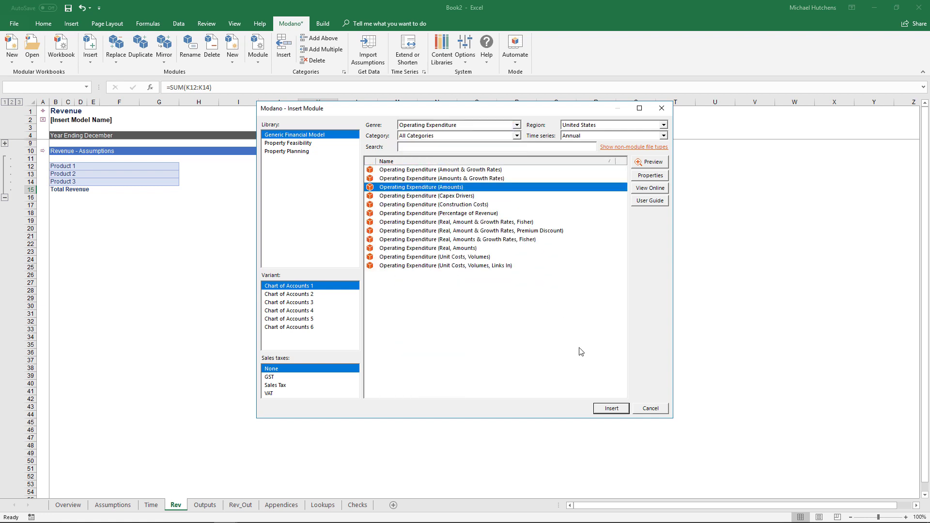
{"action": "left_click", "coordinate": [609, 409]}
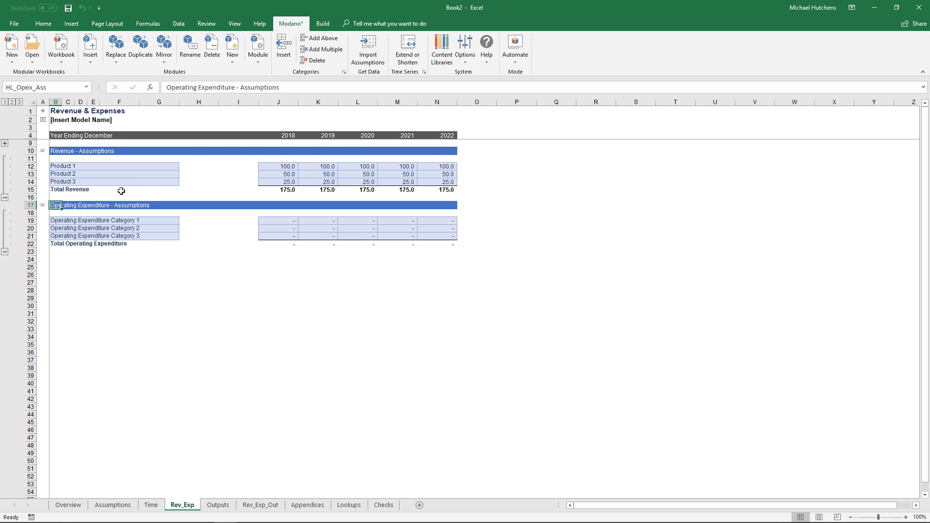
{"action": "left_click", "coordinate": [43, 206]}
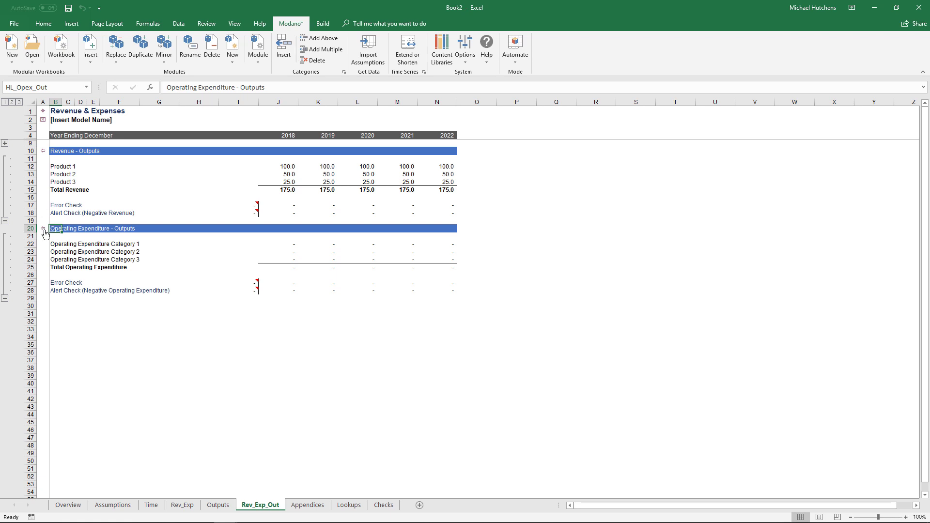
Step: Name the operating expenditure categories Salaries & Wages, Rent and Administration, and fill in yearly amounts of 75, 25 and 10 for 2018 to 2022
{"action": "left_click", "coordinate": [44, 229]}
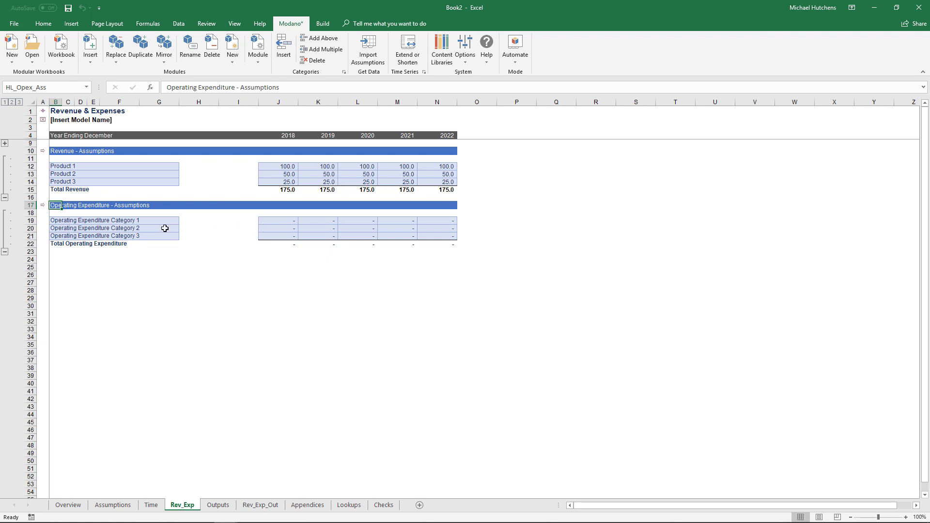
{"action": "key", "text": "Down"}
{"action": "key", "text": "Down"}
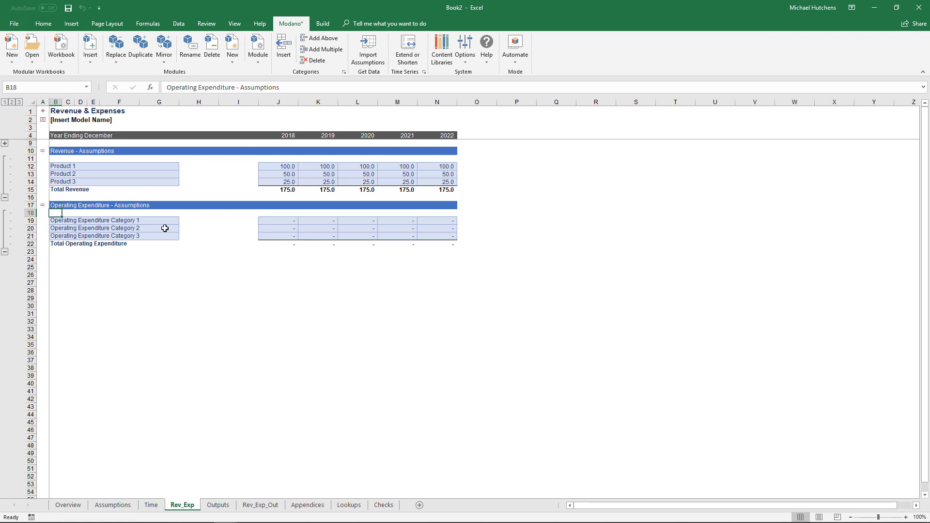
{"action": "type", "text": "Salaries & Wages"}
{"action": "key", "text": "Return"}
{"action": "type", "text": "Rent"}
{"action": "key", "text": "Return"}
{"action": "type", "text": "Administration"}
{"action": "key", "text": "Return"}
{"action": "key", "text": "ctrl+v"}
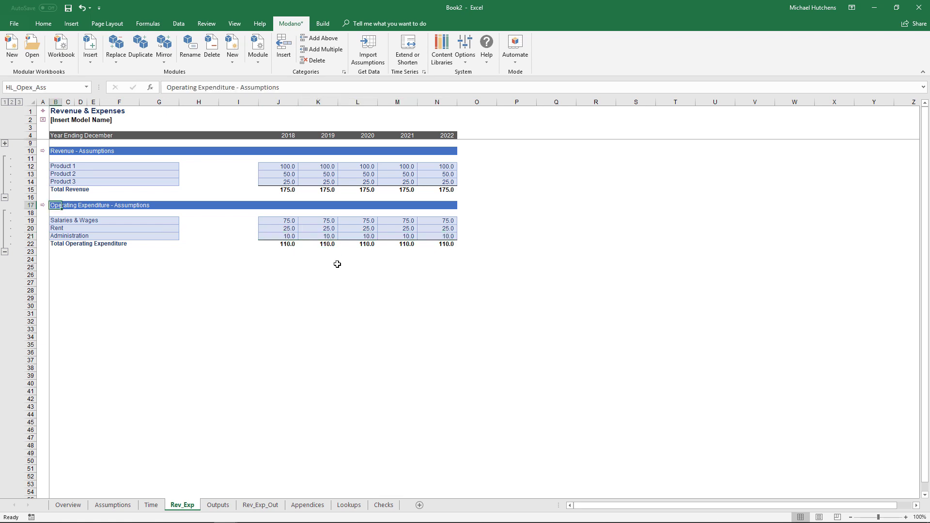
Step: Check the operating expenditure outputs, then follow the revenue links to its assumptions and back to its outputs
{"action": "left_click", "coordinate": [43, 205]}
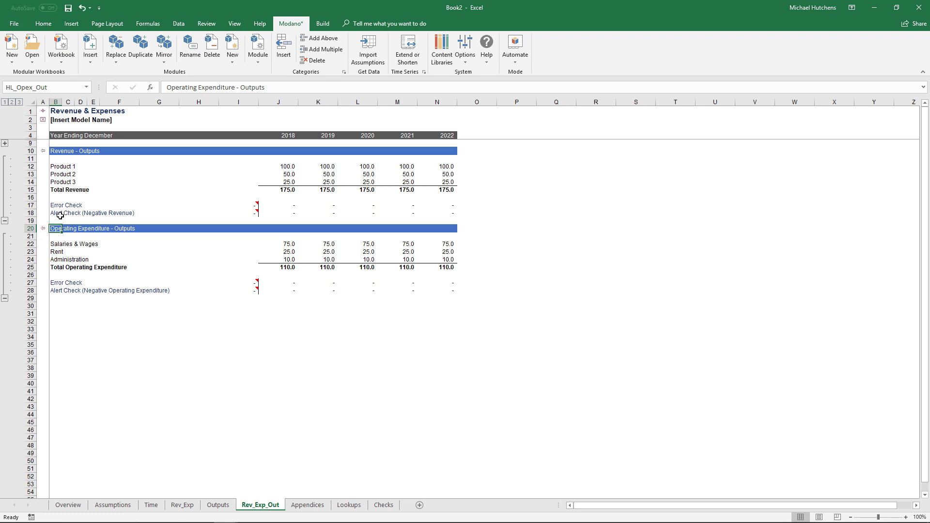
{"action": "left_click", "coordinate": [44, 155]}
{"action": "left_click", "coordinate": [44, 155]}
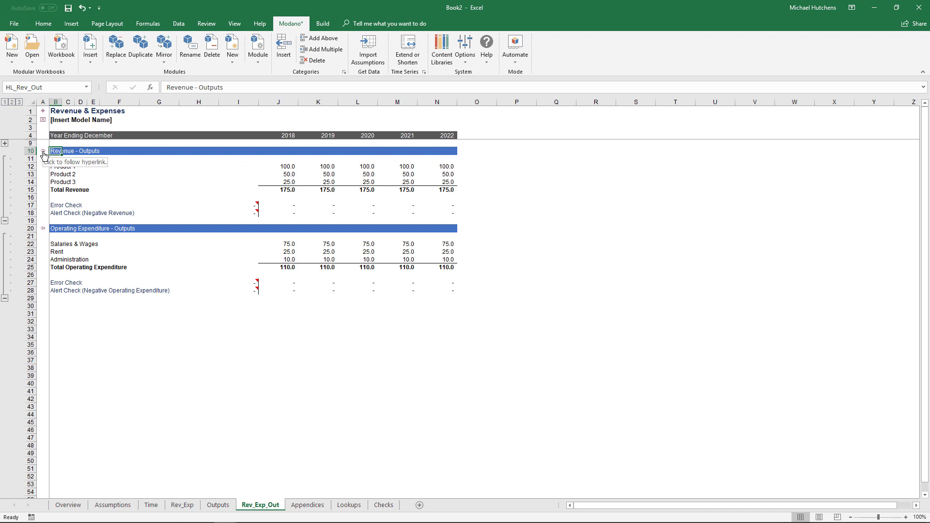
Step: Start inserting another module and set the genre filter to All Genres
{"action": "left_click", "coordinate": [90, 49]}
{"action": "left_click", "coordinate": [103, 72]}
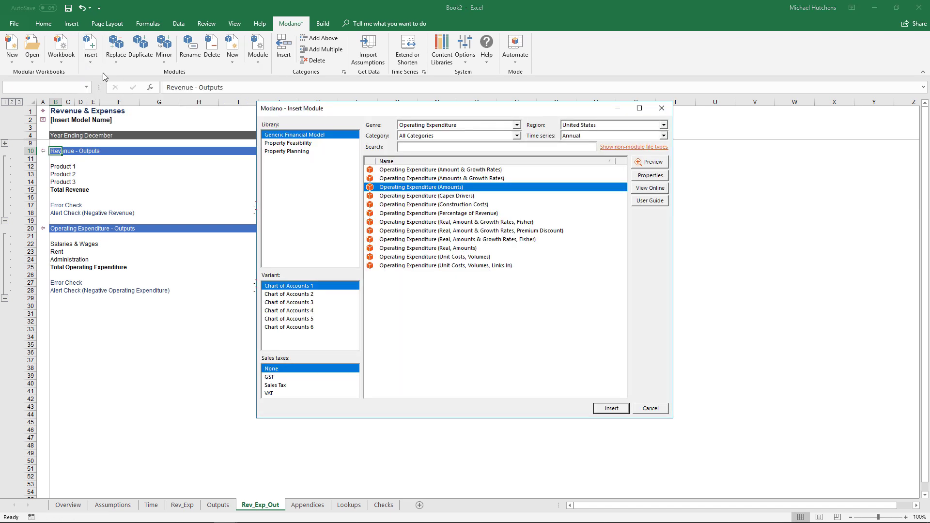
{"action": "left_click", "coordinate": [415, 127]}
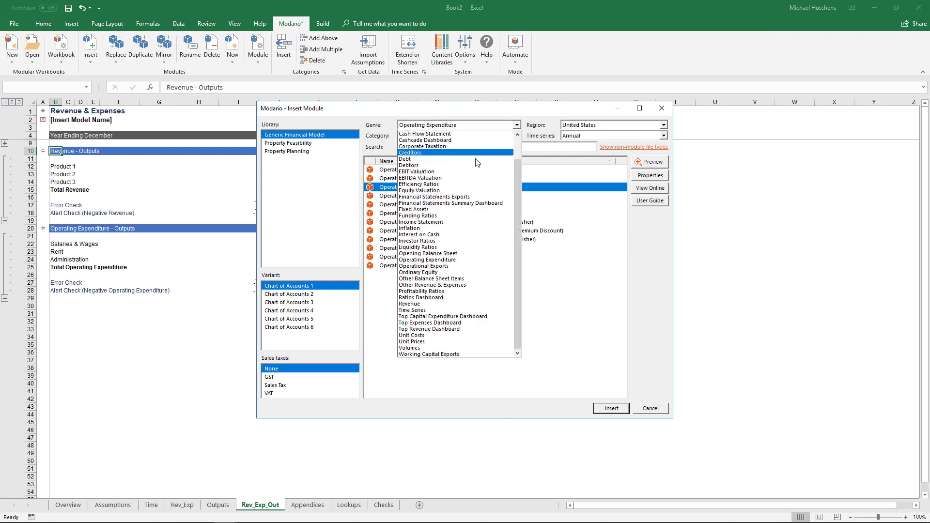
{"action": "scroll", "coordinate": [518, 148], "scroll_direction": "up", "scroll_amount": 1}
{"action": "left_click", "coordinate": [468, 126]}
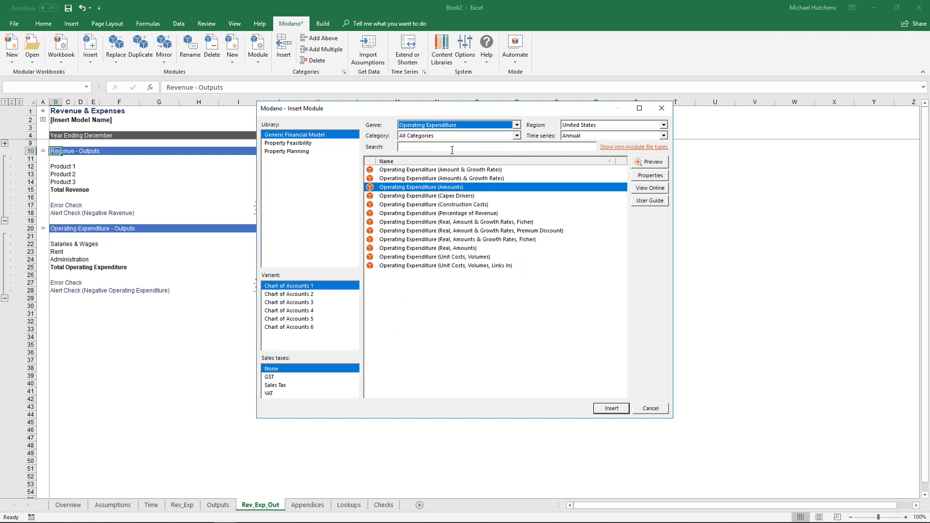
{"action": "left_click", "coordinate": [450, 126]}
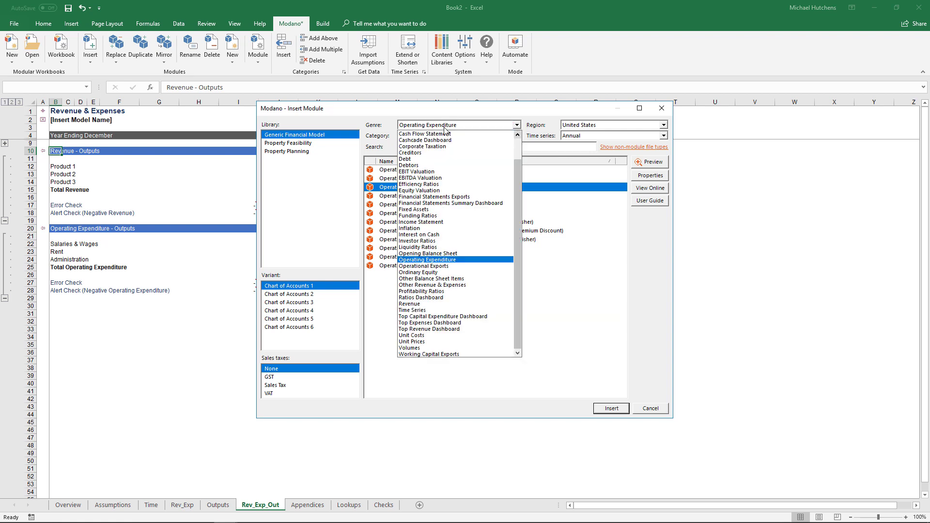
{"action": "left_click", "coordinate": [511, 144]}
{"action": "left_click", "coordinate": [517, 125]}
{"action": "scroll", "coordinate": [456, 203], "scroll_direction": "up", "scroll_amount": 1}
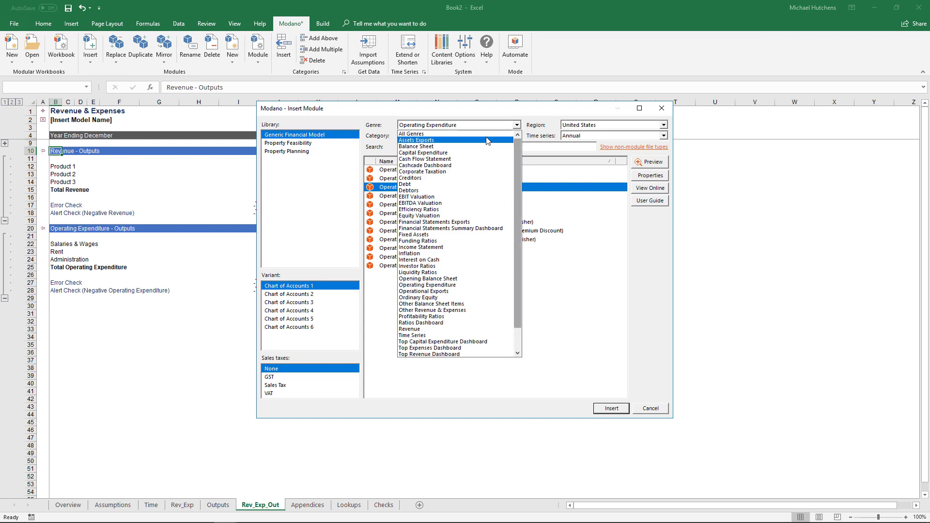
{"action": "left_click", "coordinate": [436, 134]}
Step: Insert the Income Statement (Chart of Accounts 1) module from the Generic Financial Model library
{"action": "left_click", "coordinate": [431, 188]}
{"action": "scroll", "coordinate": [433, 192], "scroll_direction": "up", "scroll_amount": 2}
{"action": "left_click", "coordinate": [429, 171]}
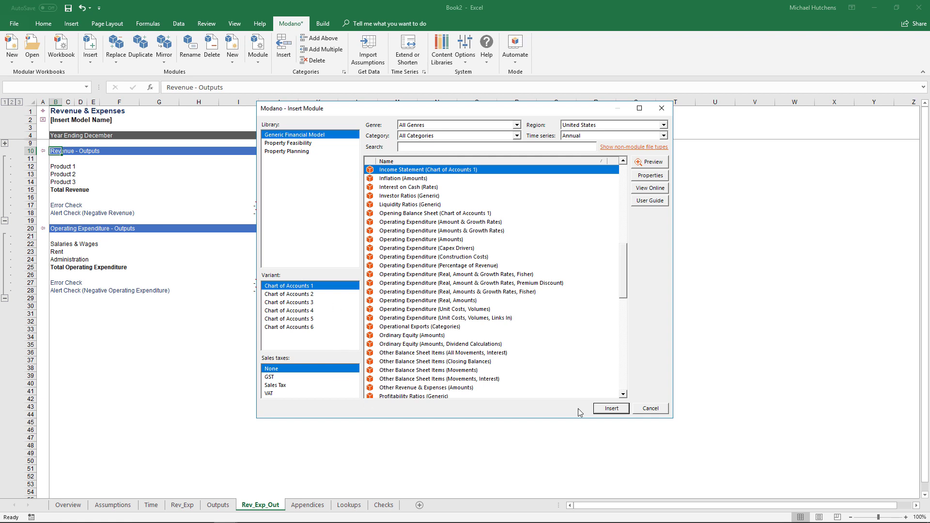
{"action": "left_click", "coordinate": [605, 410]}
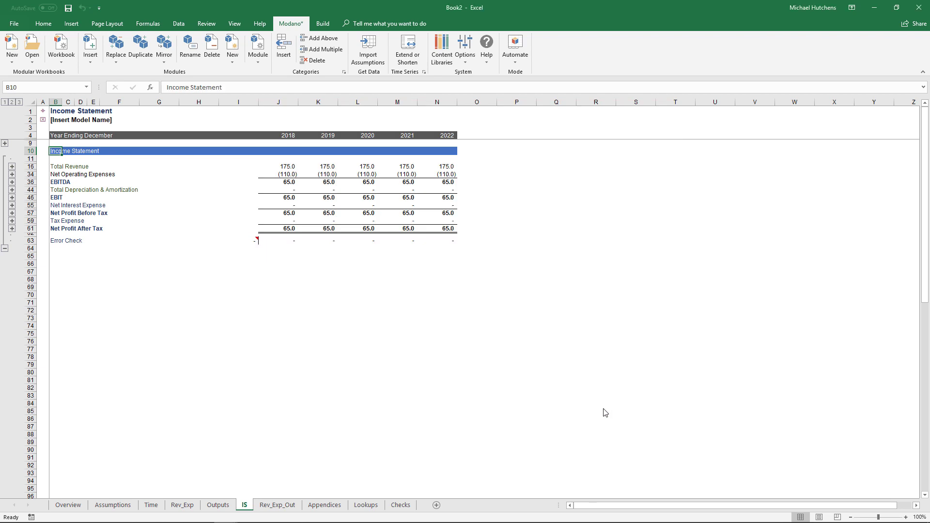
Step: Expand the Total Revenue and Net Operating Expenses groups in the income statement and check the source of the Salaries & Wages label
{"action": "left_click", "coordinate": [12, 167]}
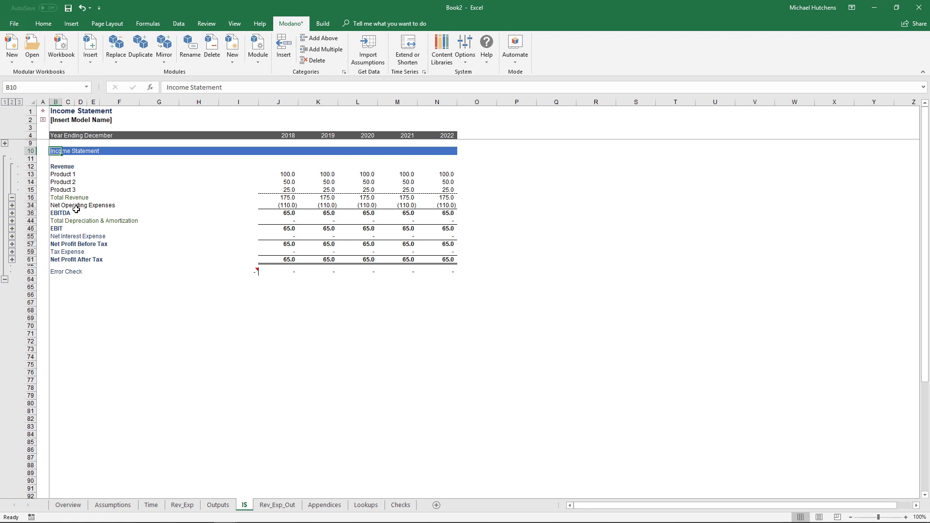
{"action": "left_click", "coordinate": [12, 206]}
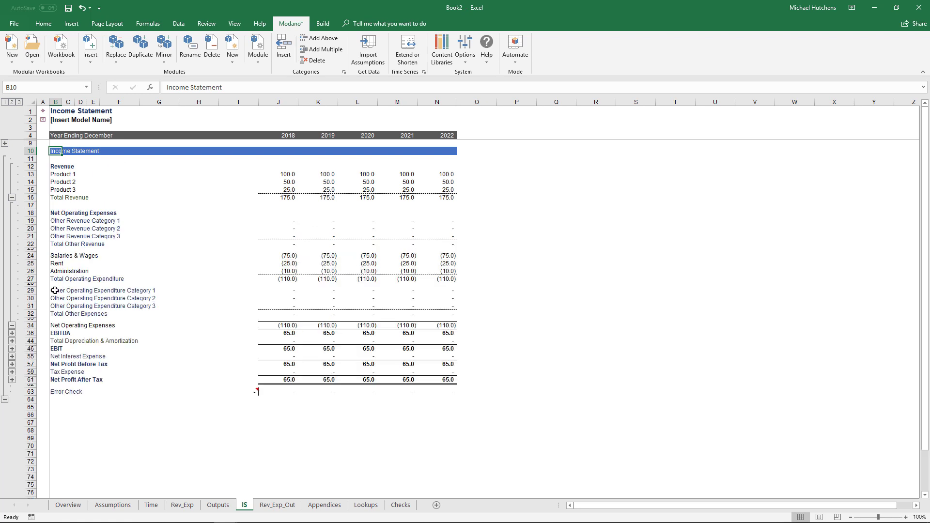
{"action": "left_click", "coordinate": [57, 257]}
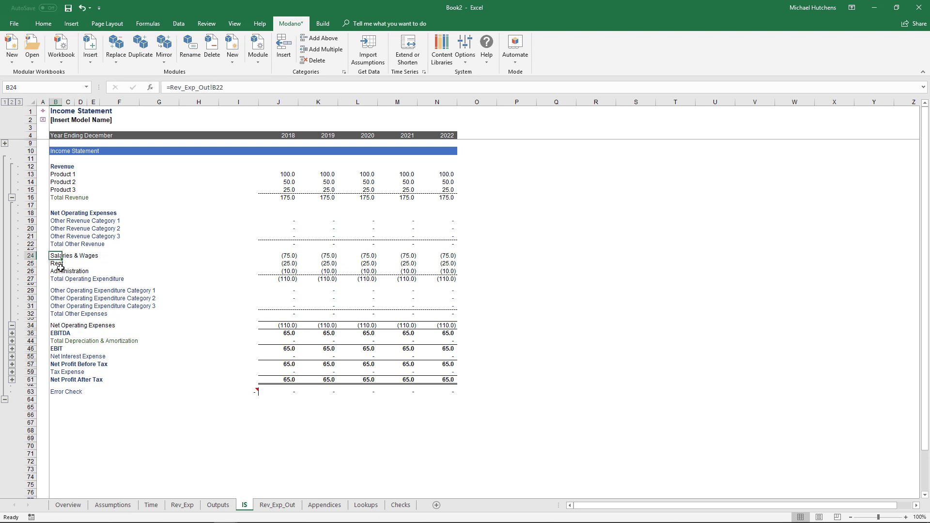
Step: Go to the income statement through the overview's table of contents and open the Project Manager
{"action": "left_click", "coordinate": [43, 111]}
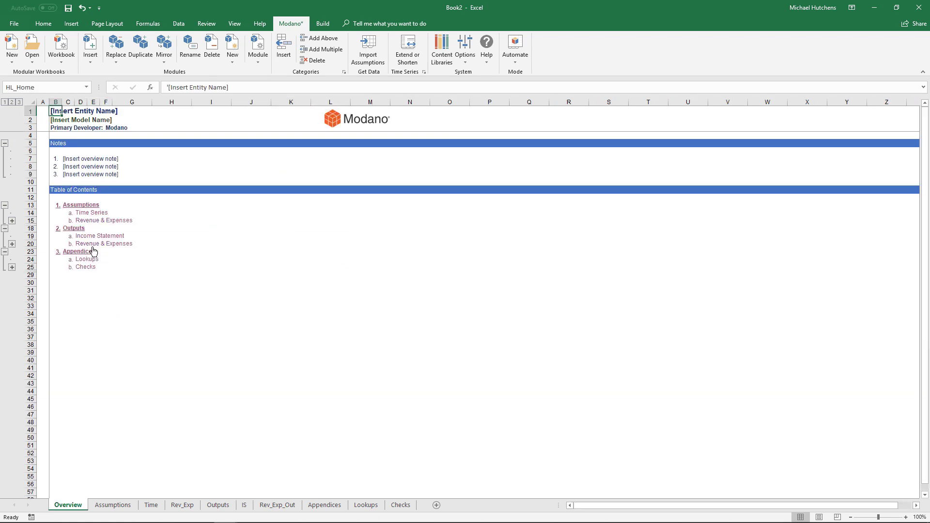
{"action": "left_click", "coordinate": [98, 238]}
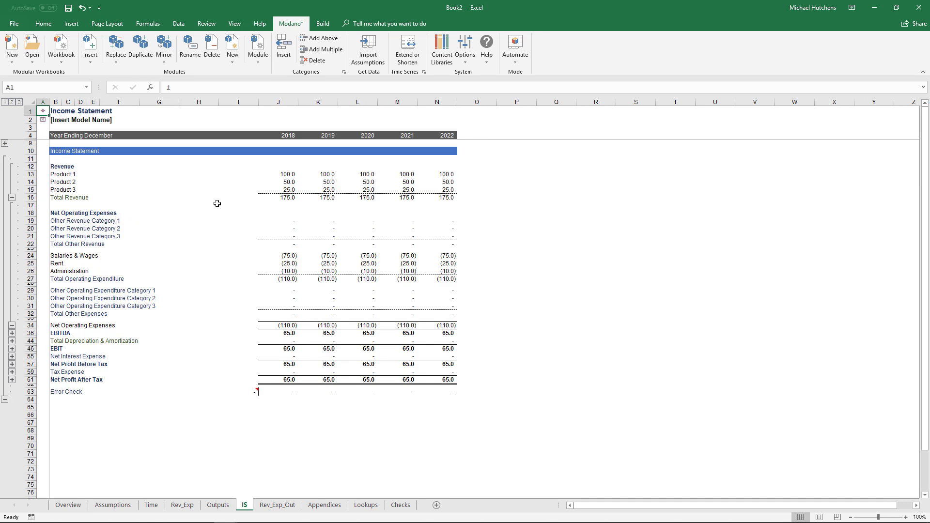
{"action": "left_click", "coordinate": [324, 25]}
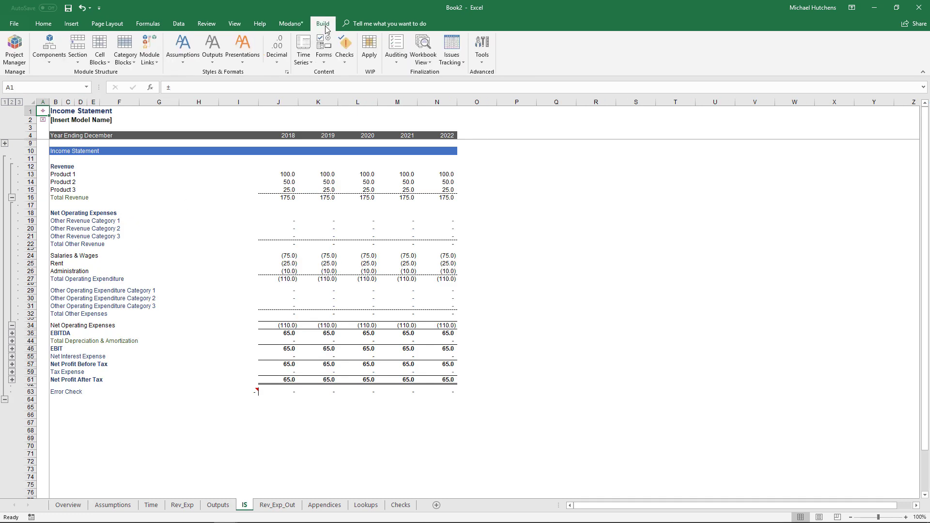
{"action": "left_click", "coordinate": [15, 47]}
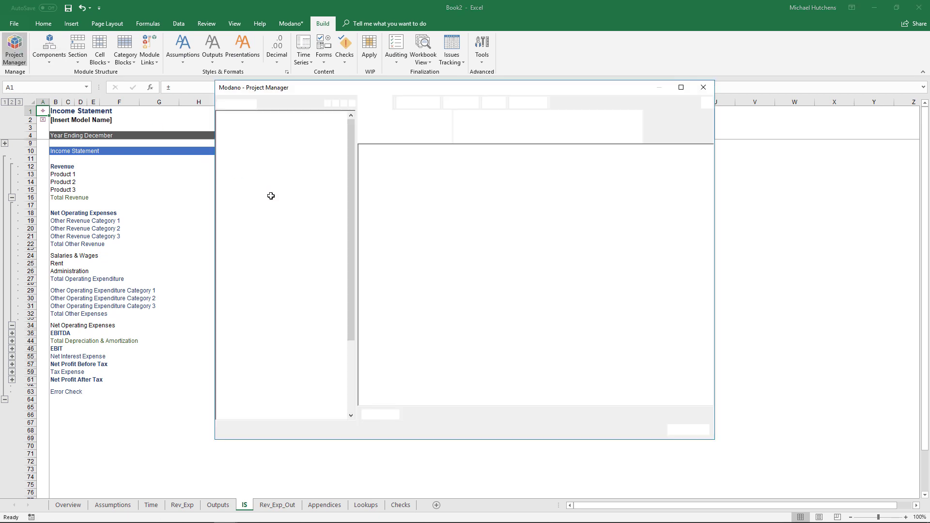
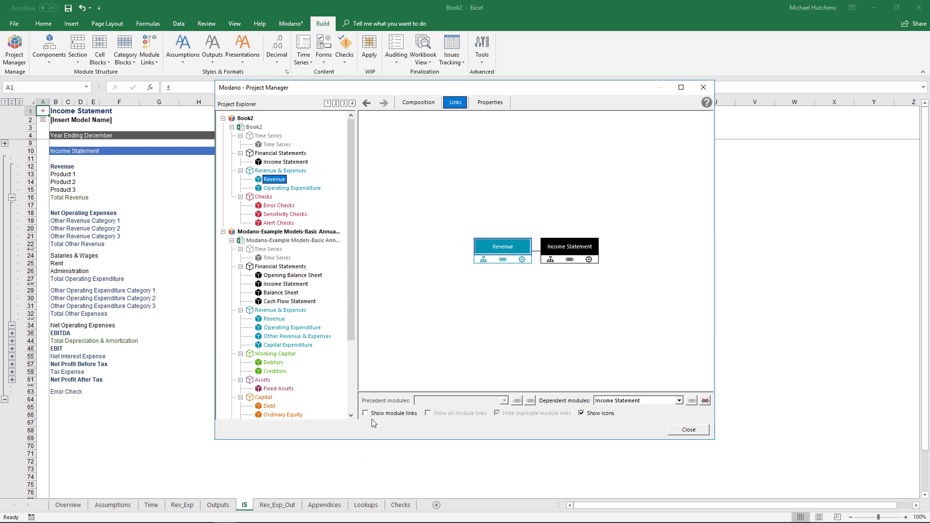
Step: Show the module links in the Project Manager and examine those of the Revenue, Income Statement and Operating Expenditure modules
{"action": "left_click", "coordinate": [372, 414]}
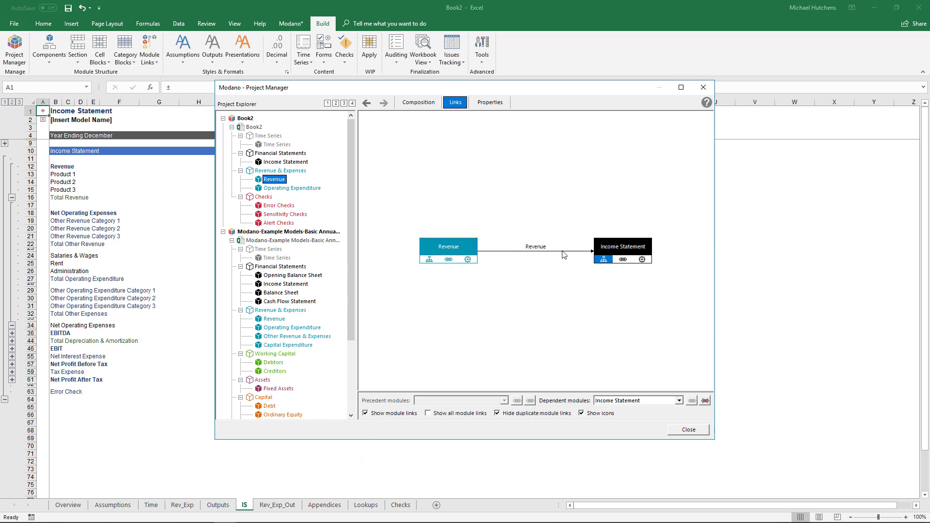
{"action": "left_click", "coordinate": [623, 260]}
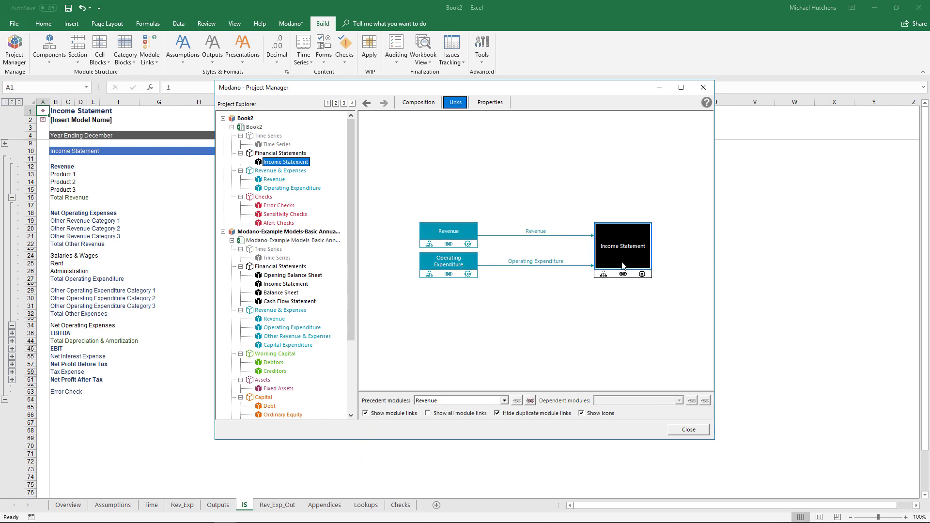
{"action": "left_click", "coordinate": [448, 275]}
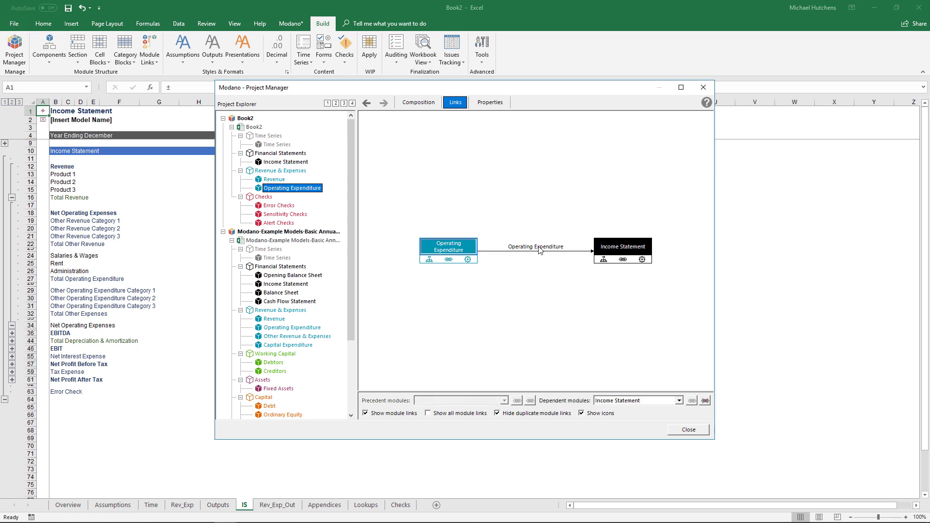
{"action": "left_click", "coordinate": [275, 180]}
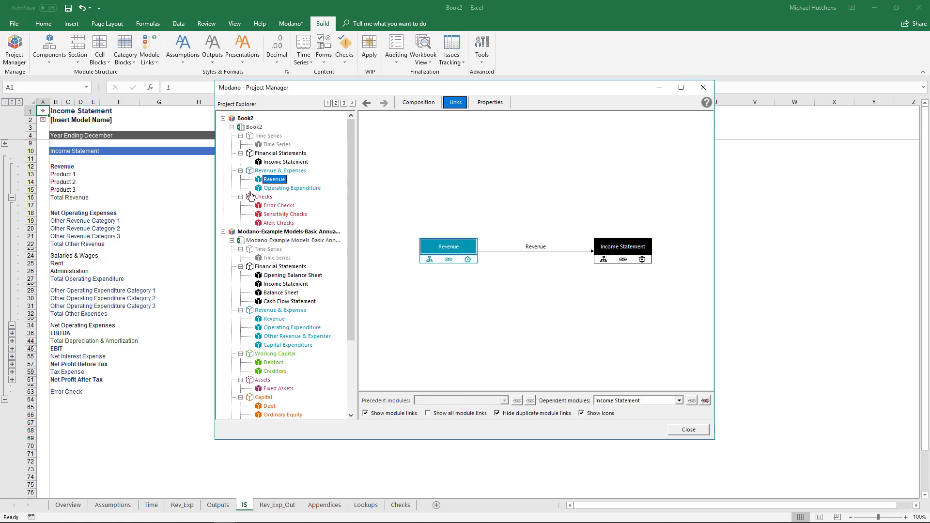
Step: View the composition of the Revenue and Income Statement modules and go to the Income Statement component on its sheet
{"action": "left_click", "coordinate": [429, 261]}
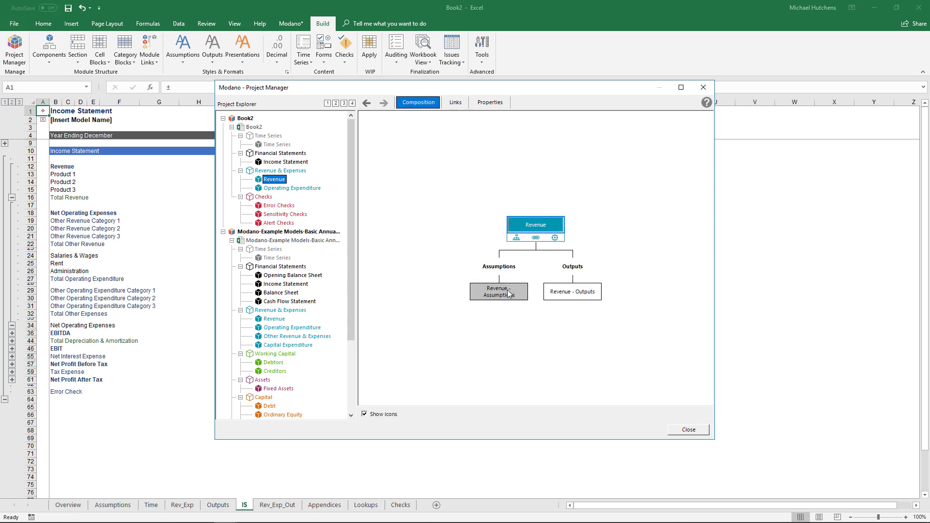
{"action": "left_click", "coordinate": [282, 162]}
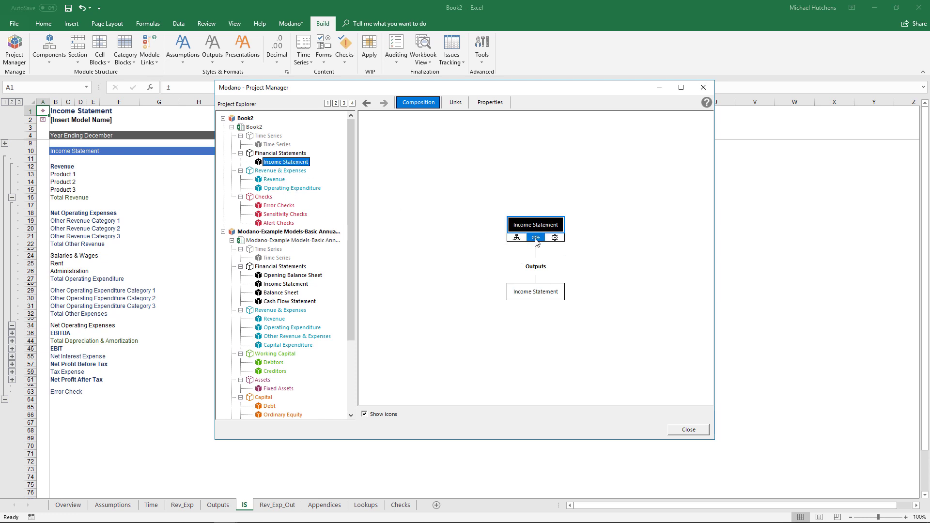
{"action": "double_click", "coordinate": [533, 294]}
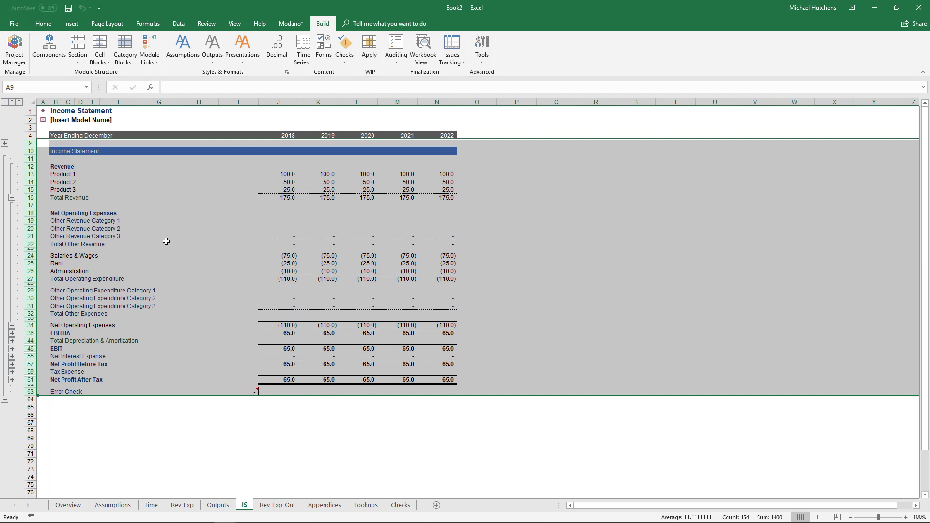
Step: Show the Income Statement's module links in the Project Manager and go to the Revenue link's rows on the sheet
{"action": "left_click", "coordinate": [14, 49]}
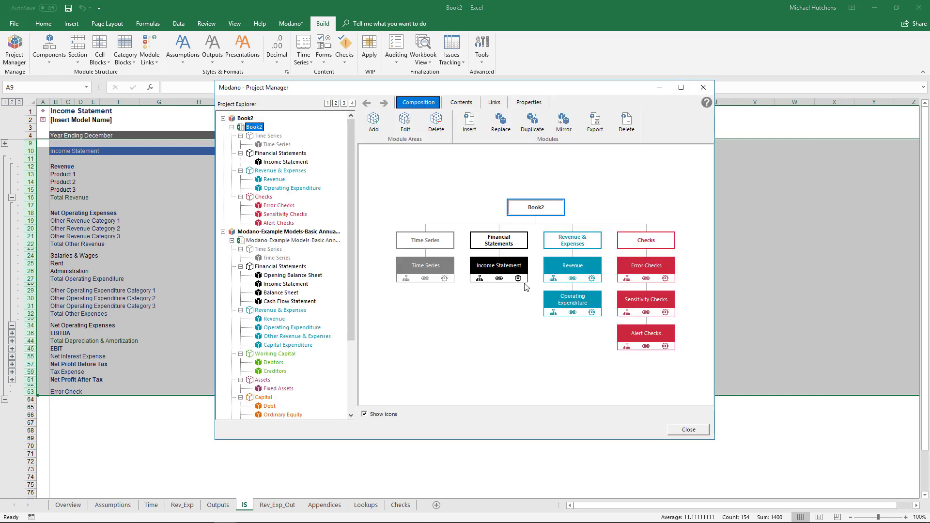
{"action": "left_click", "coordinate": [500, 278]}
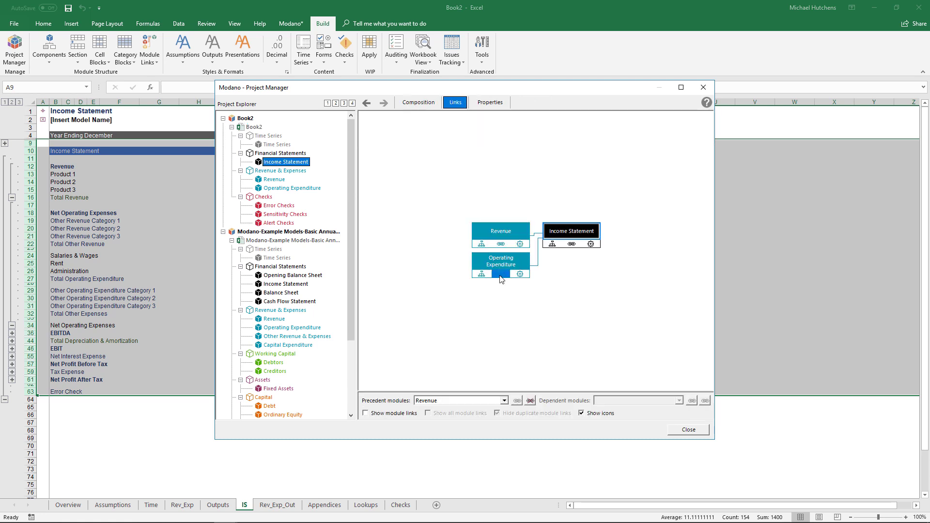
{"action": "left_click", "coordinate": [384, 415]}
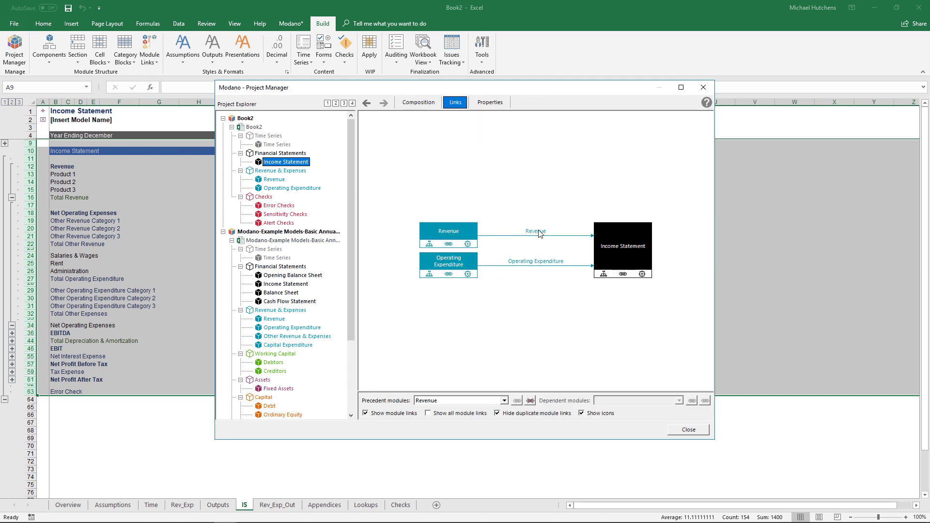
{"action": "left_click", "coordinate": [536, 232]}
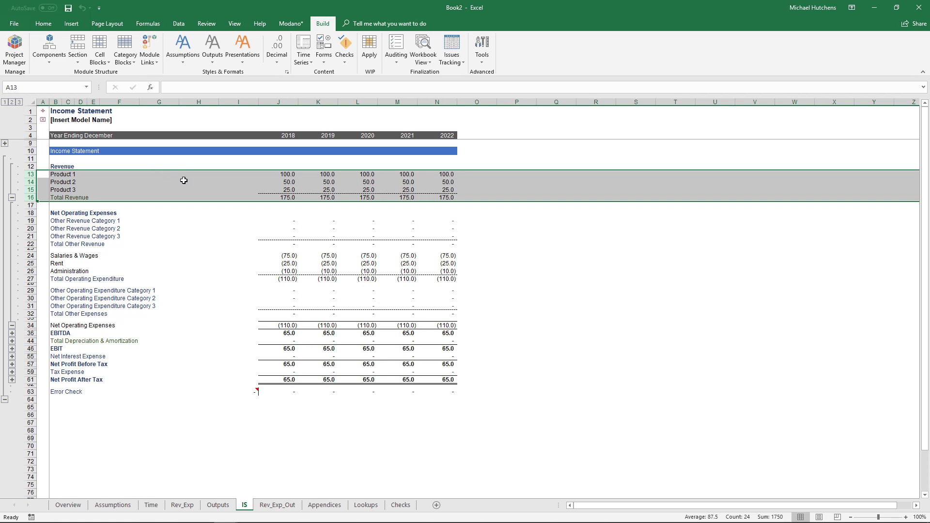
Step: Examine the link from the Revenue module to the Income Statement with module links shown, and close the Project Manager
{"action": "left_click", "coordinate": [15, 49]}
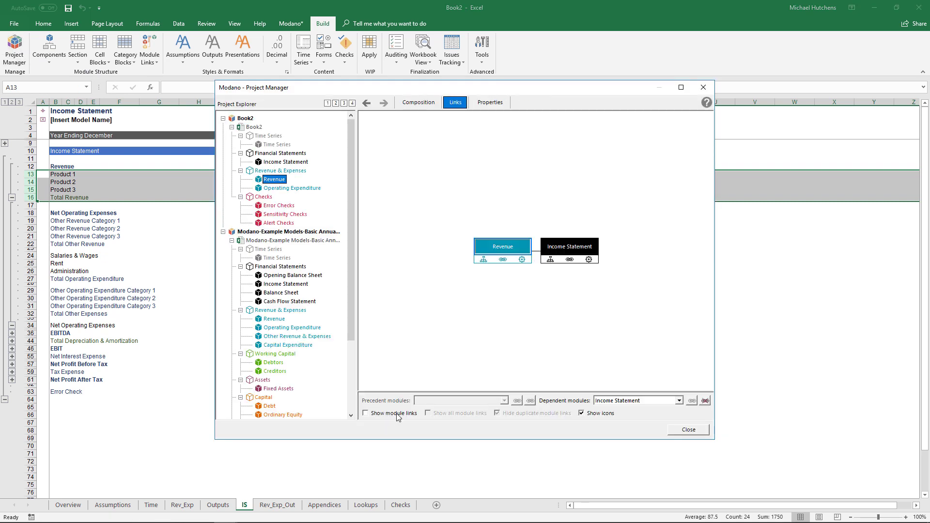
{"action": "left_click", "coordinate": [396, 413]}
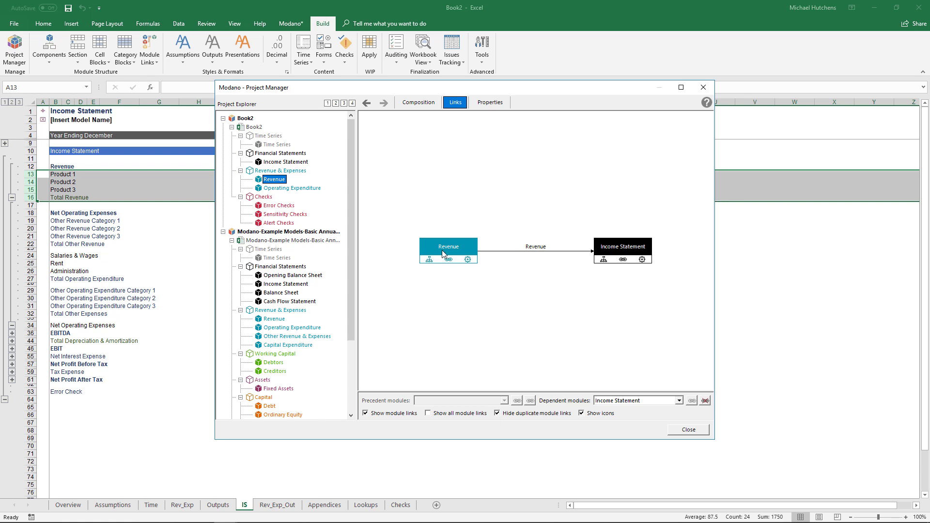
{"action": "mouse_move", "coordinate": [441, 251]}
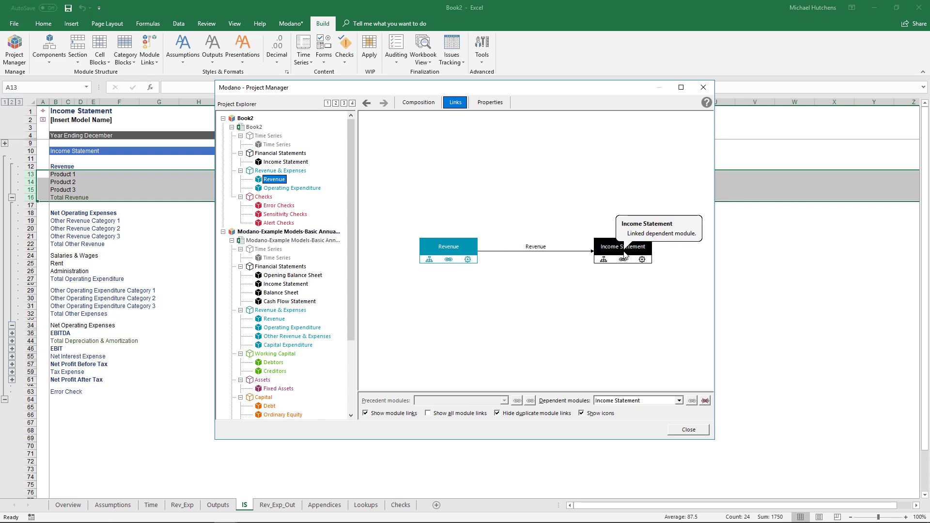
{"action": "left_click", "coordinate": [694, 430]}
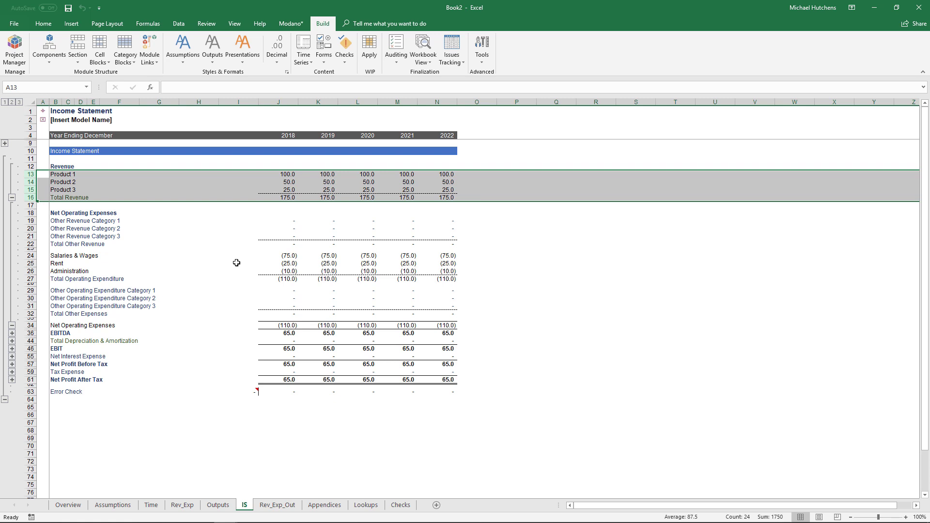
Step: Trace the Product 3 label from the Income Statement through the revenue outputs to its source on the assumptions sheet
{"action": "left_click", "coordinate": [53, 191]}
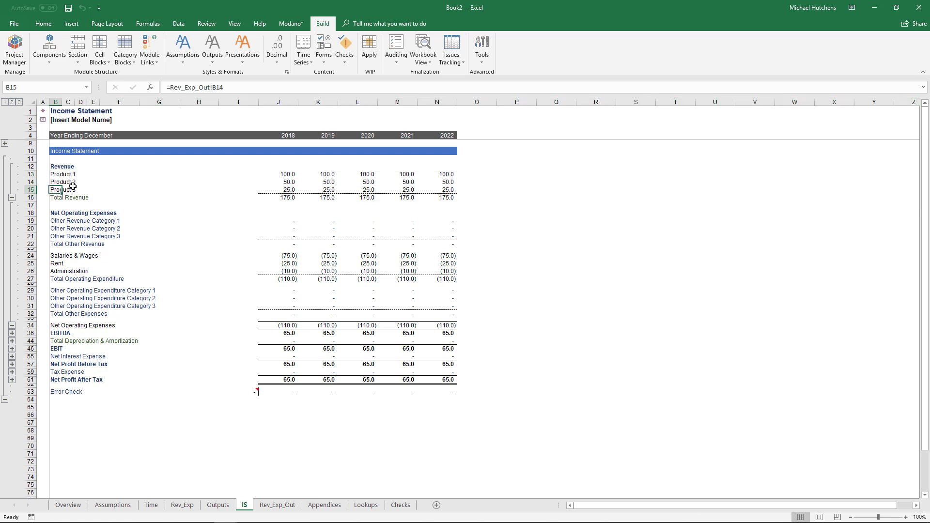
{"action": "key", "text": "ctrl+bracketleft"}
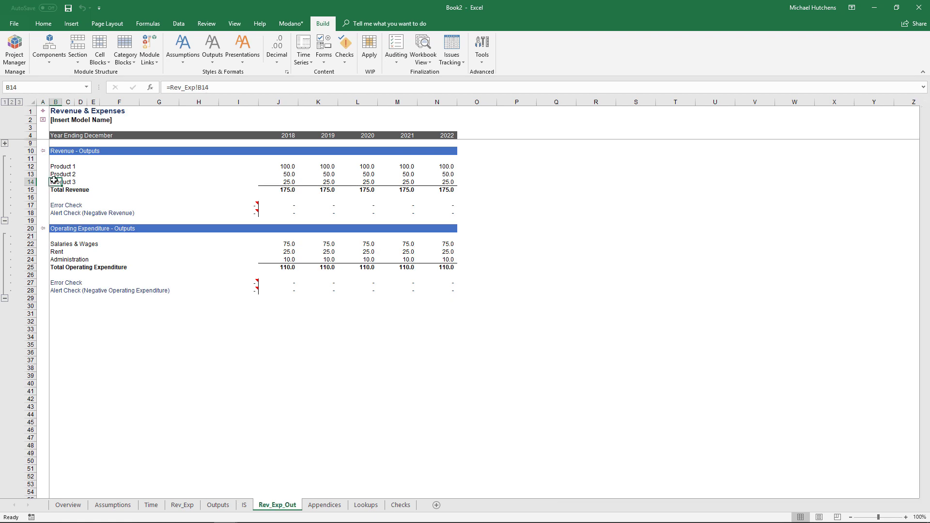
{"action": "key", "text": "ctrl+bracketleft"}
Step: Insert one new category below Administration in the Operating Expenditure assumptions
{"action": "left_click", "coordinate": [75, 237]}
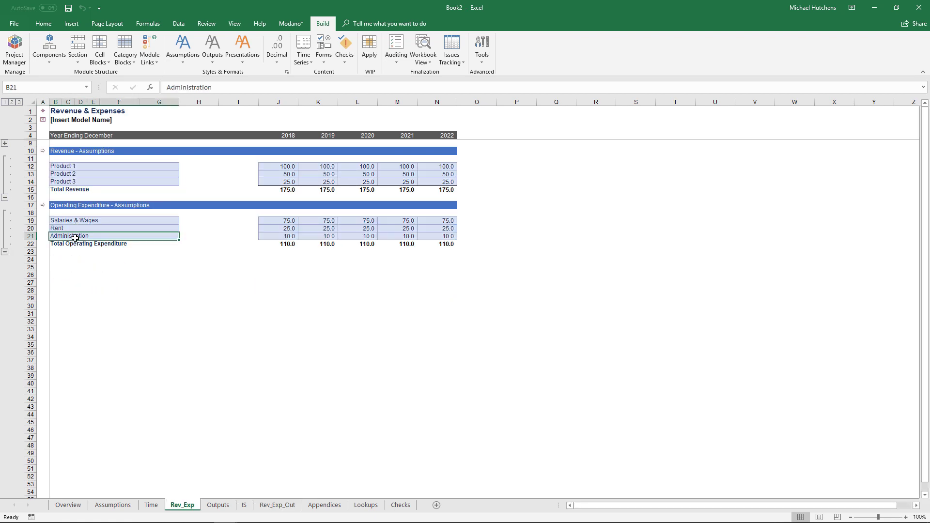
{"action": "right_click", "coordinate": [131, 237]}
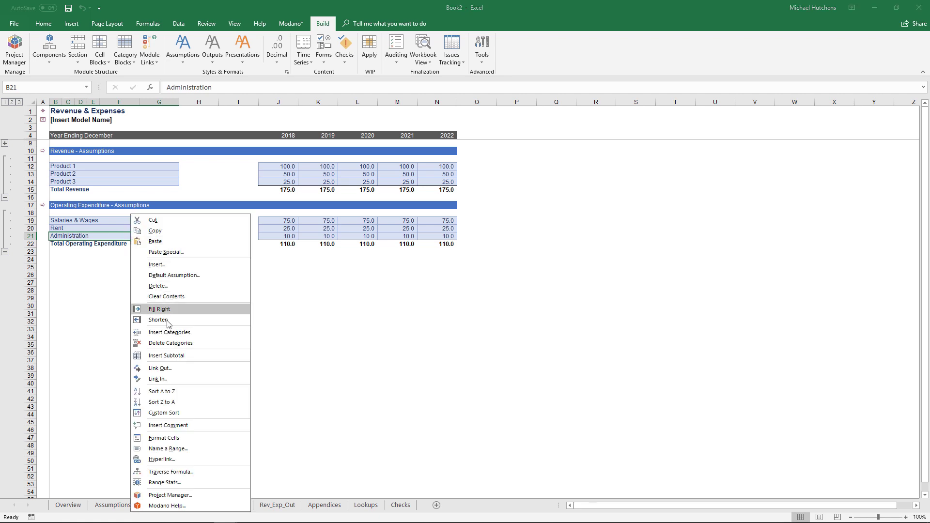
{"action": "left_click", "coordinate": [172, 333]}
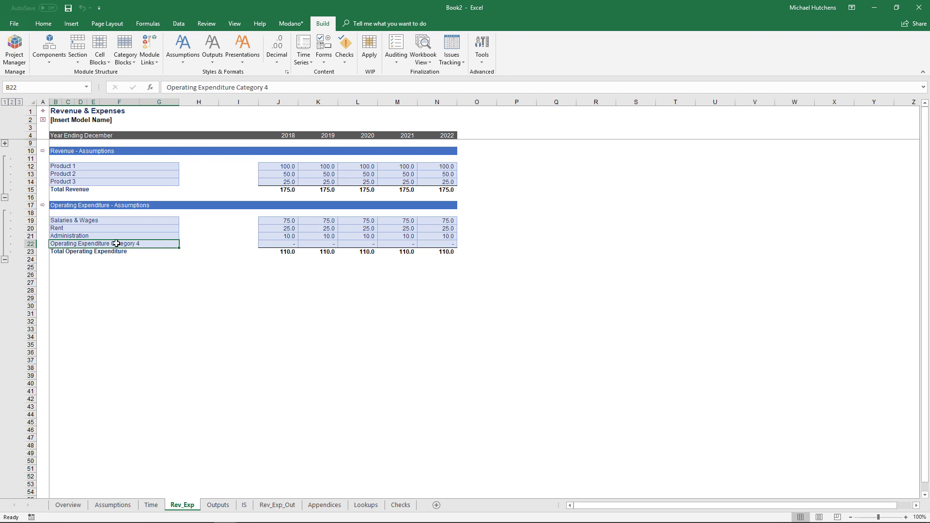
Step: Examine the new operating expenditure category in the Operating Expenditure outputs and its row on the Income Statement
{"action": "left_click", "coordinate": [43, 205]}
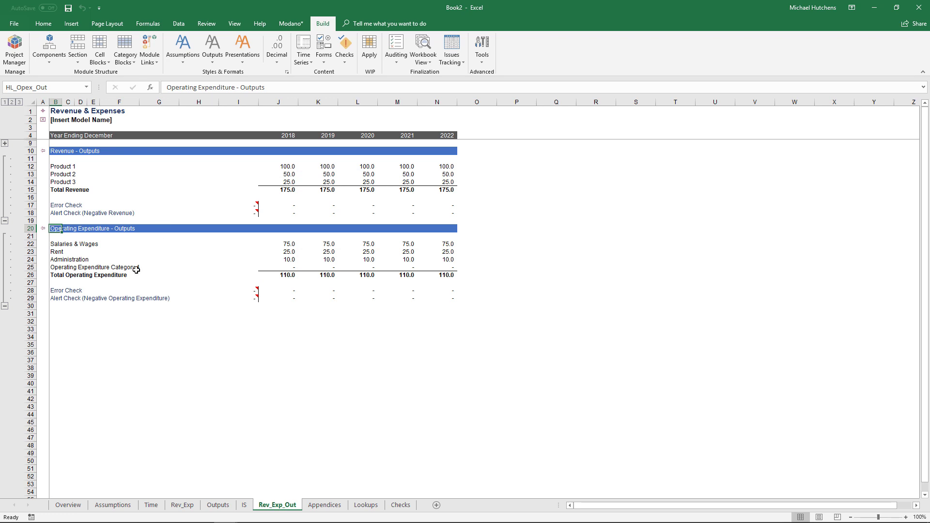
{"action": "left_click", "coordinate": [42, 111]}
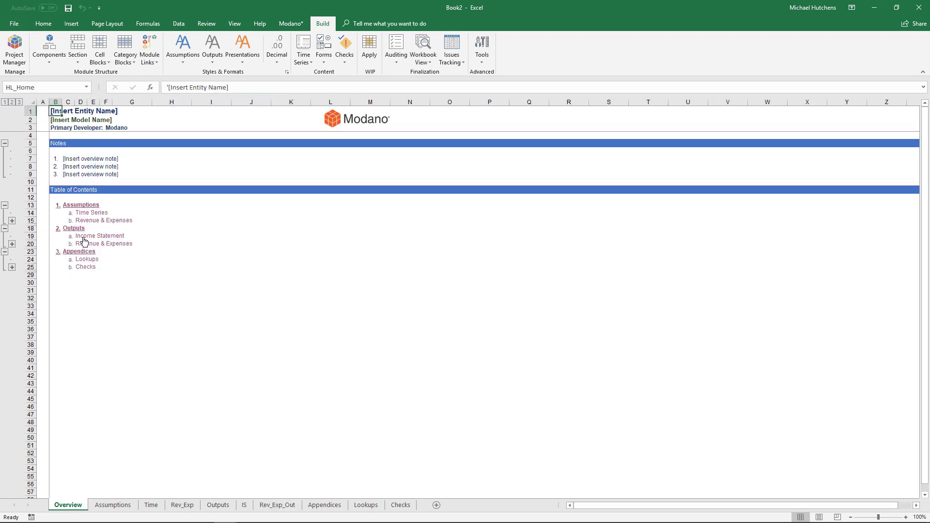
{"action": "left_click", "coordinate": [101, 236]}
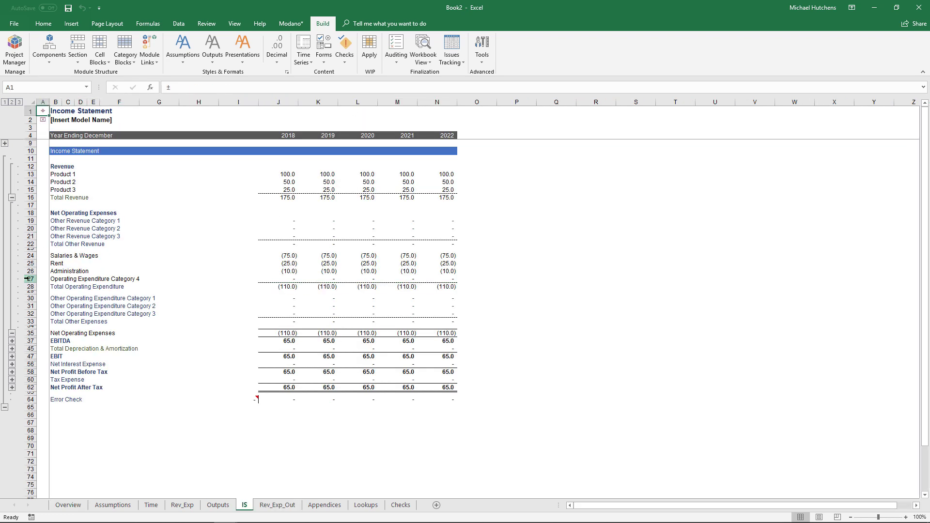
{"action": "left_click", "coordinate": [28, 279]}
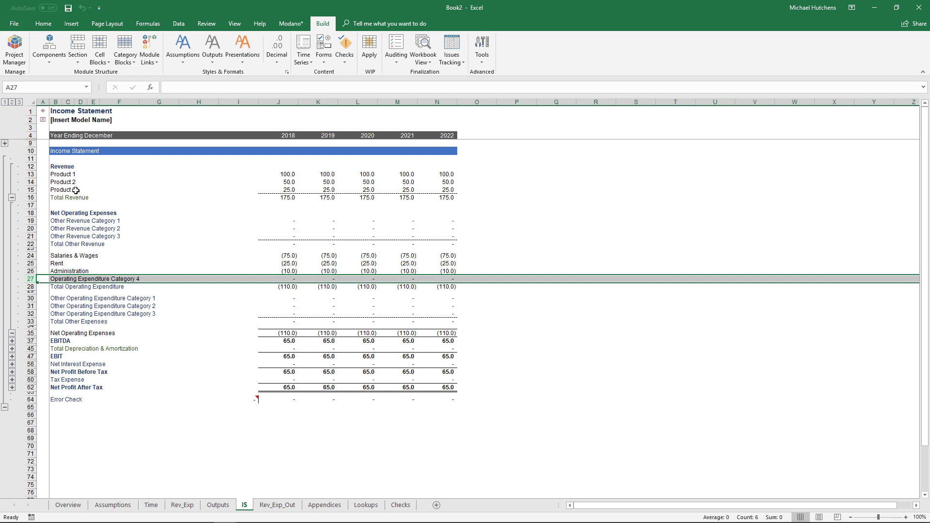
Step: Trace Product 1 back to the revenue assumptions and create one duplicate of the Revenue module
{"action": "double_click", "coordinate": [54, 174]}
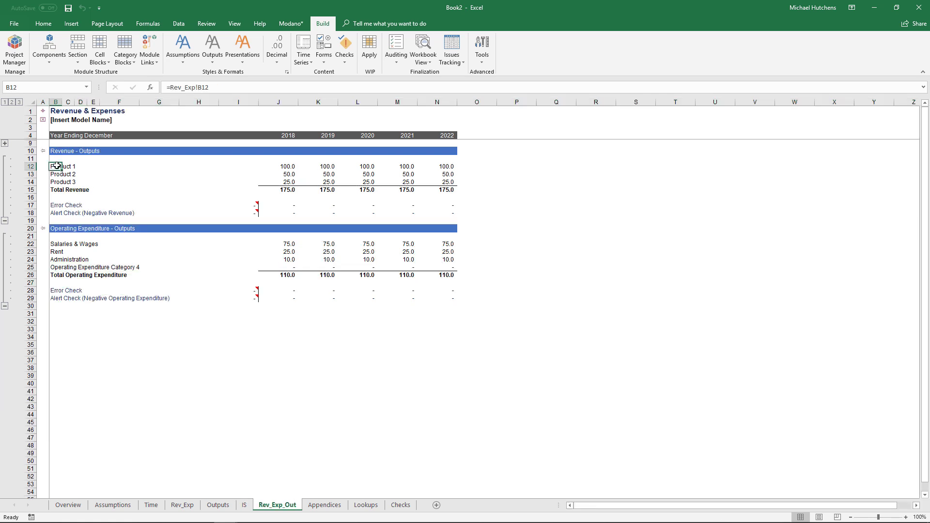
{"action": "double_click", "coordinate": [56, 167]}
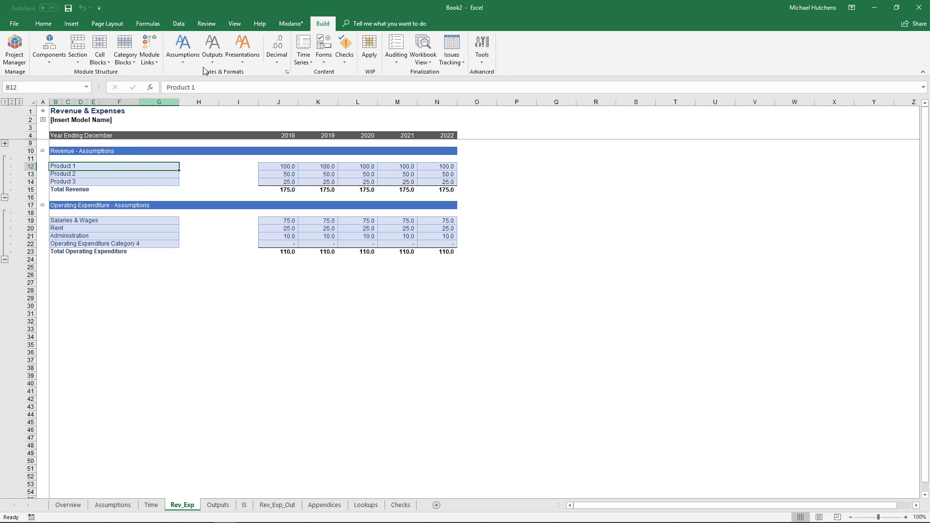
{"action": "left_click", "coordinate": [291, 23]}
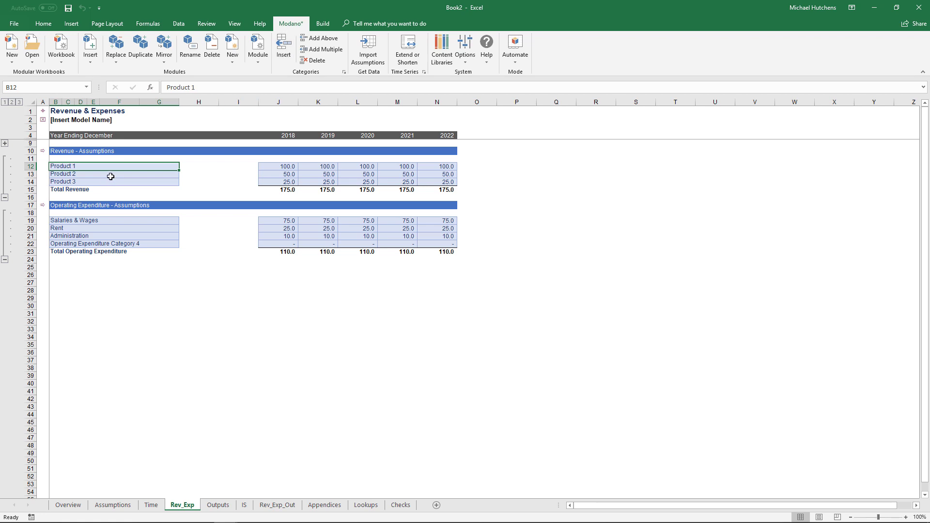
{"action": "left_click", "coordinate": [140, 48]}
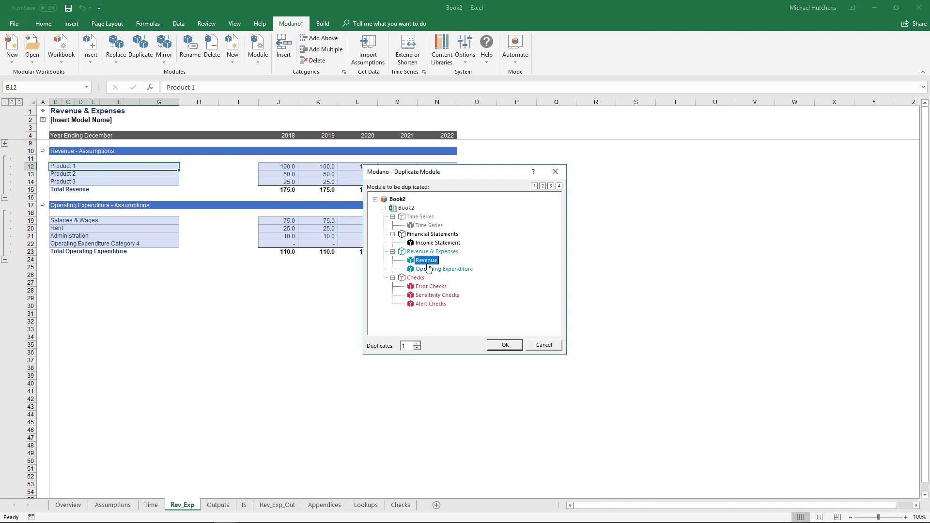
{"action": "left_click", "coordinate": [504, 345]}
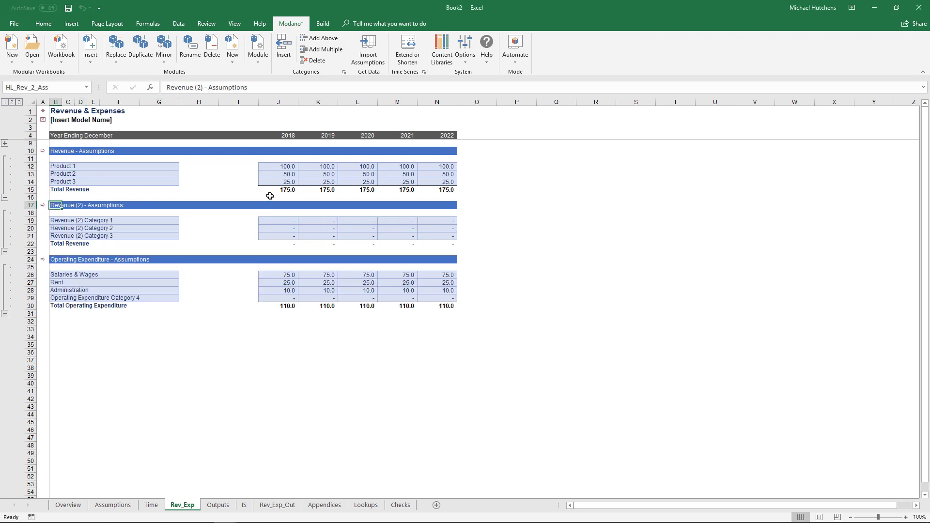
Step: Examine the duplicated revenue module's outputs and its categories on the Income Statement
{"action": "left_click", "coordinate": [44, 207]}
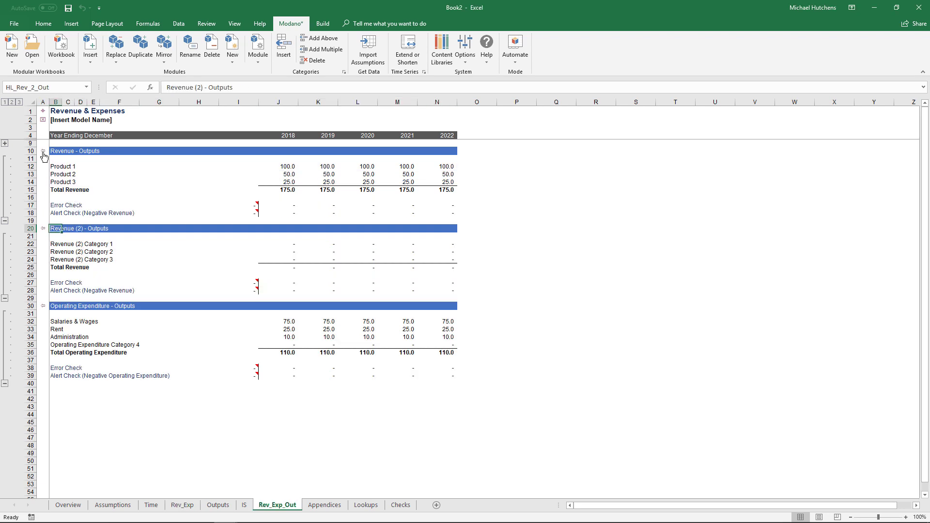
{"action": "left_click", "coordinate": [44, 156]}
{"action": "left_click", "coordinate": [43, 111]}
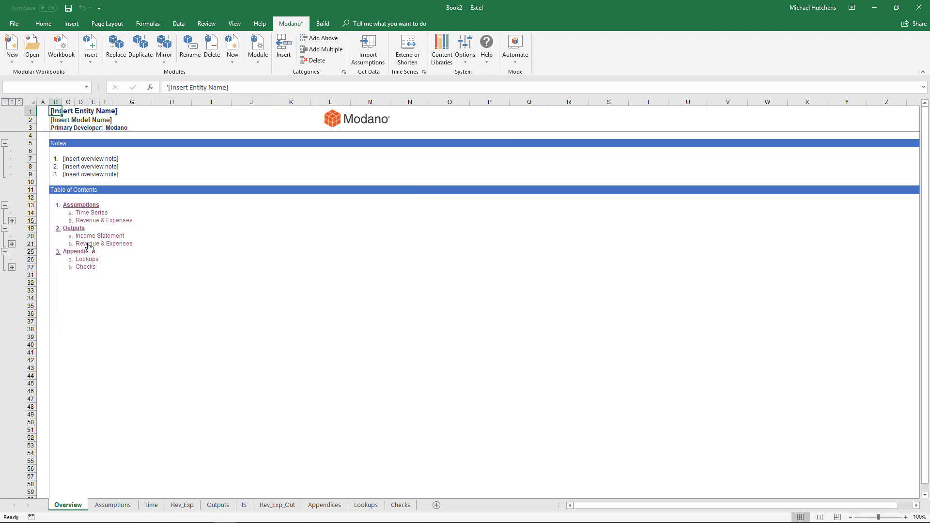
{"action": "left_click", "coordinate": [87, 236]}
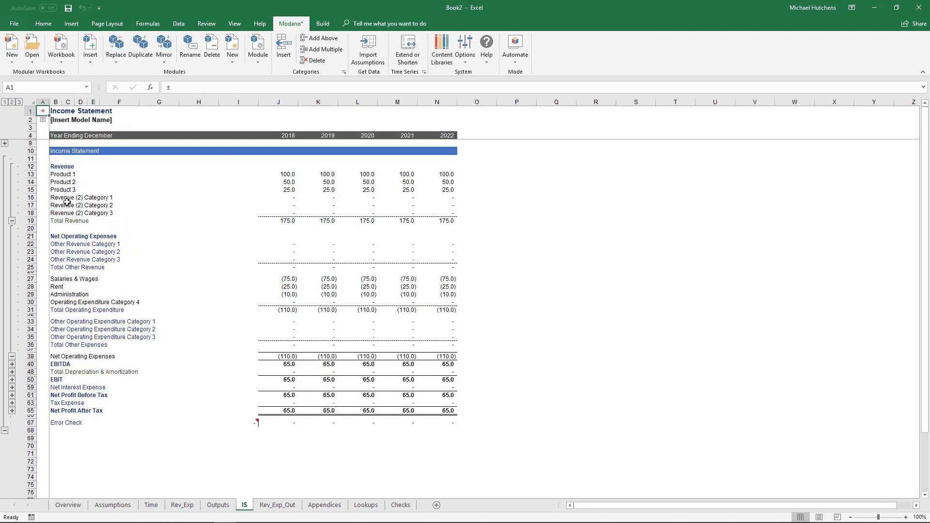
Step: Examine the Income Statement's links from both revenue modules in the Project Manager, and close it
{"action": "left_click", "coordinate": [322, 23]}
{"action": "left_click", "coordinate": [15, 49]}
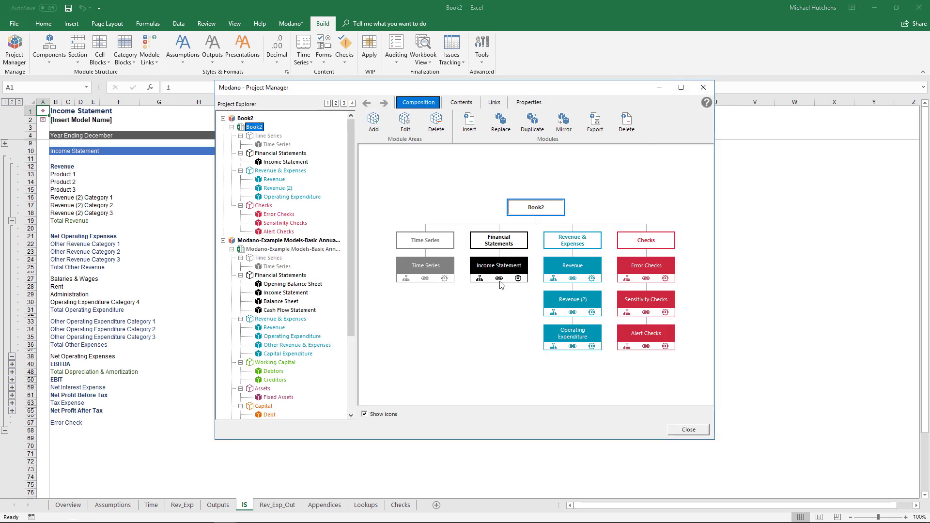
{"action": "left_click", "coordinate": [499, 279]}
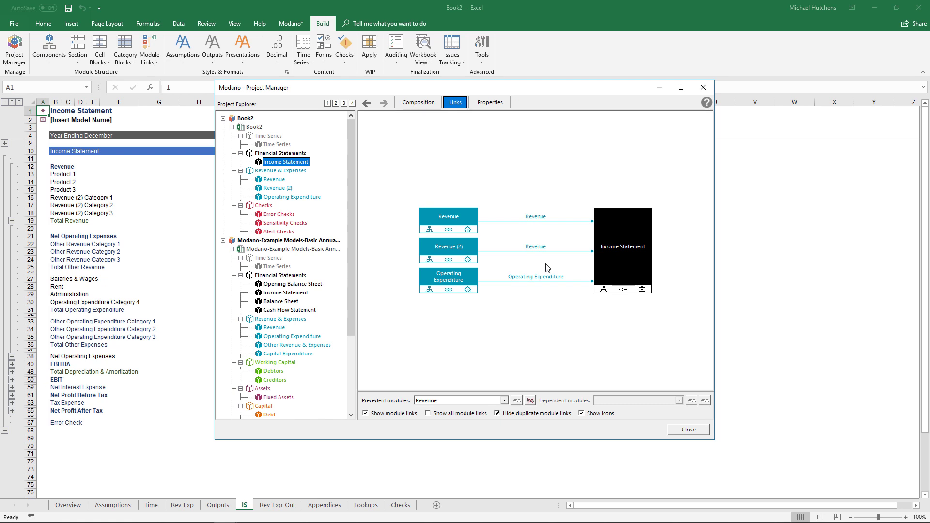
{"action": "left_click", "coordinate": [689, 429]}
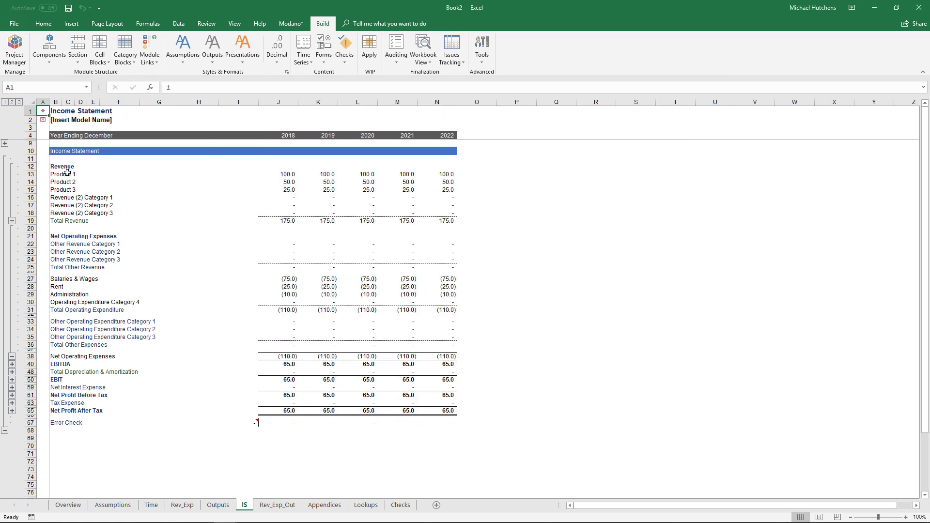
Step: Return to the revenue assumptions and replace the Revenue (2) module with Revenue (Amount & Growth Rates) from the web library
{"action": "double_click", "coordinate": [57, 181]}
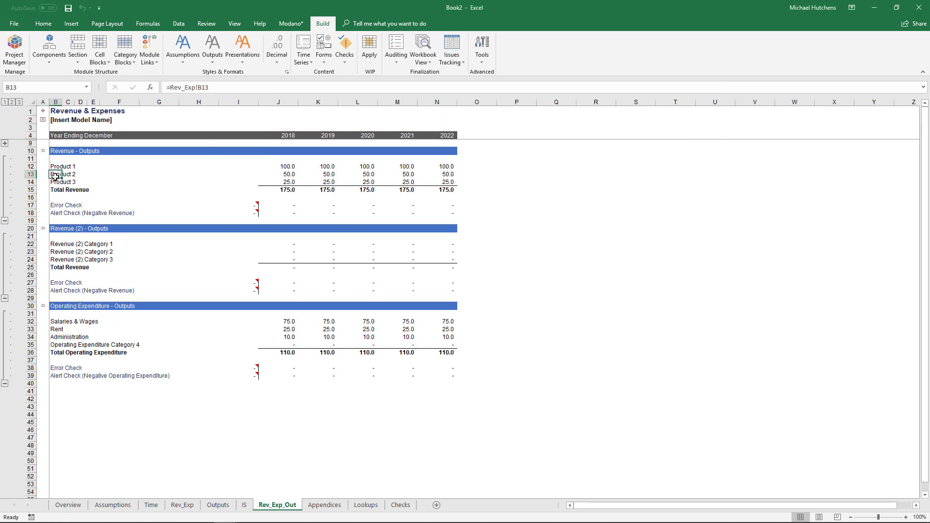
{"action": "double_click", "coordinate": [56, 176]}
{"action": "left_click", "coordinate": [85, 221]}
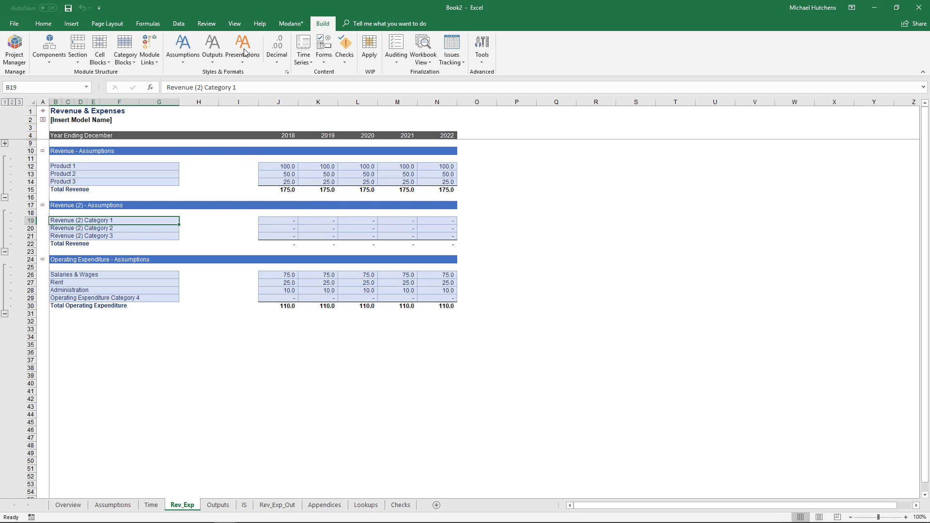
{"action": "left_click", "coordinate": [291, 23]}
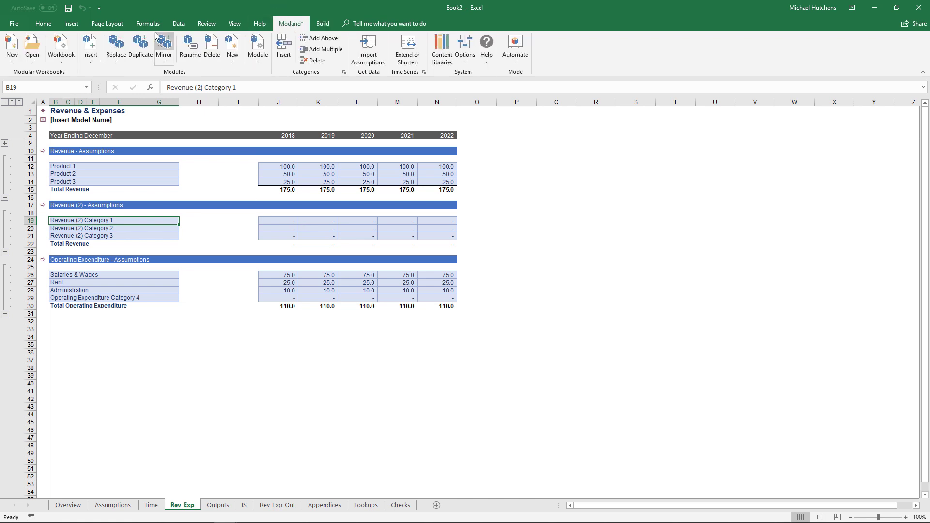
{"action": "left_click", "coordinate": [116, 57]}
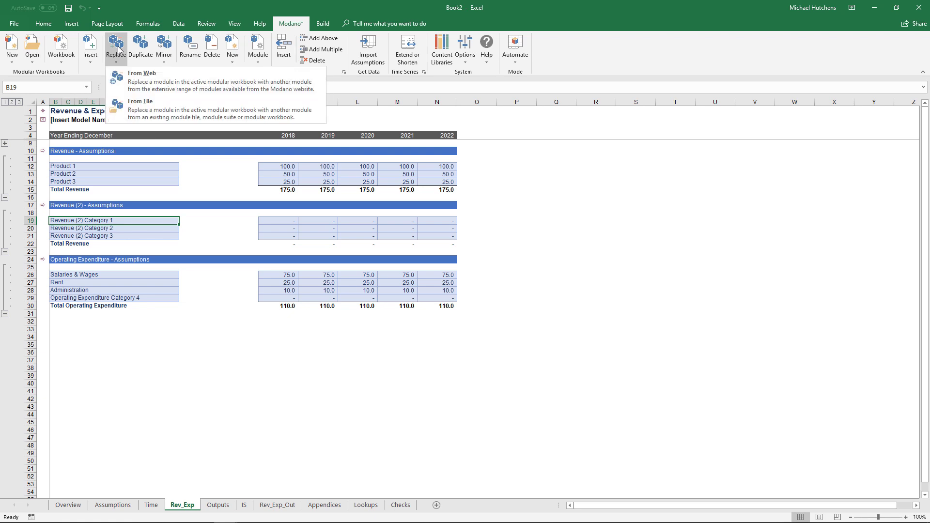
{"action": "left_click", "coordinate": [136, 80]}
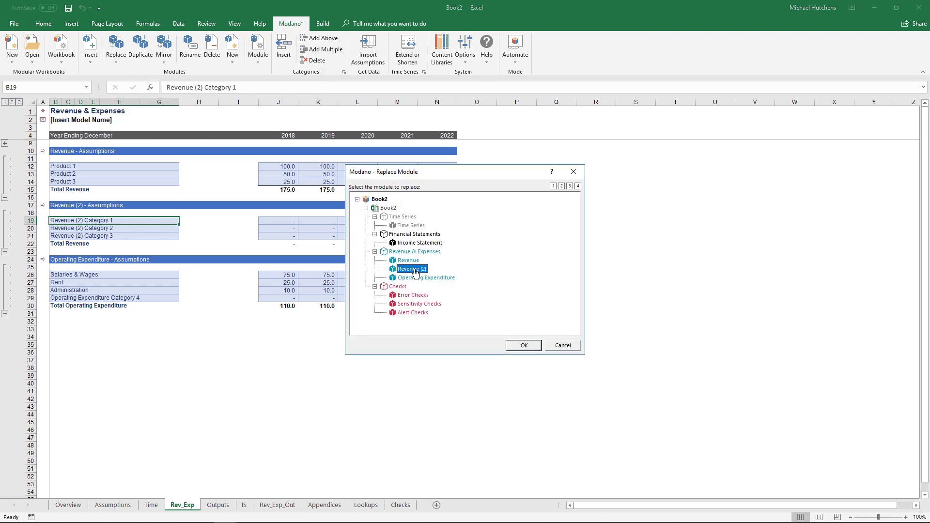
{"action": "left_click", "coordinate": [521, 347]}
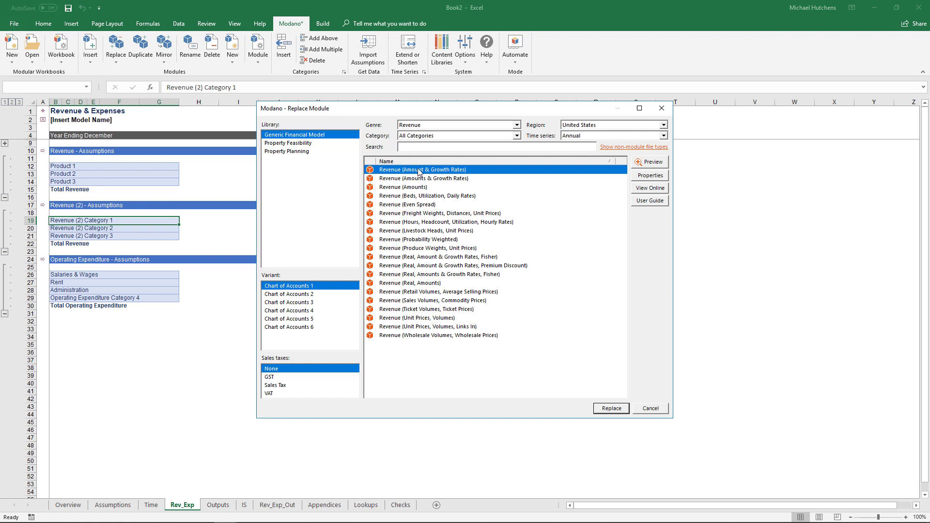
{"action": "left_click", "coordinate": [611, 409]}
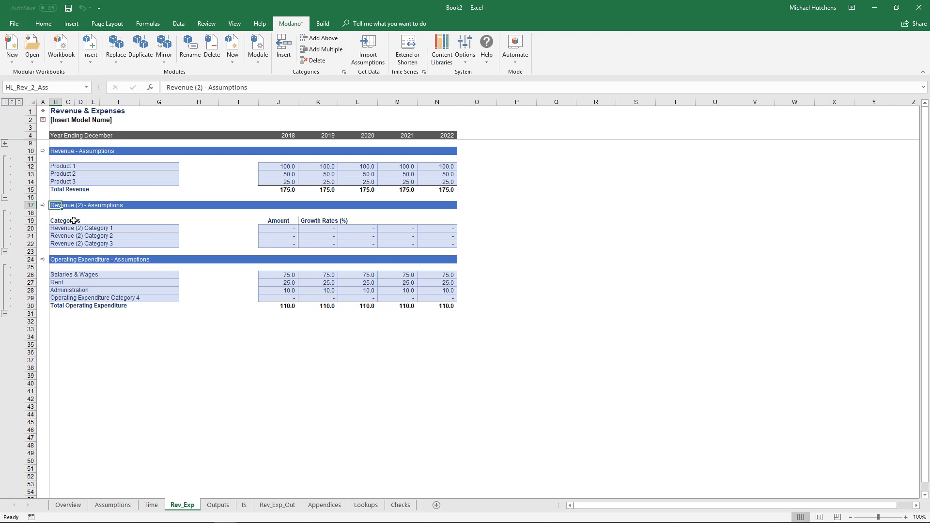
Step: Review the Income Statement and trace Revenue (2) Category 1 back through the outputs to its assumptions
{"action": "left_click", "coordinate": [43, 111]}
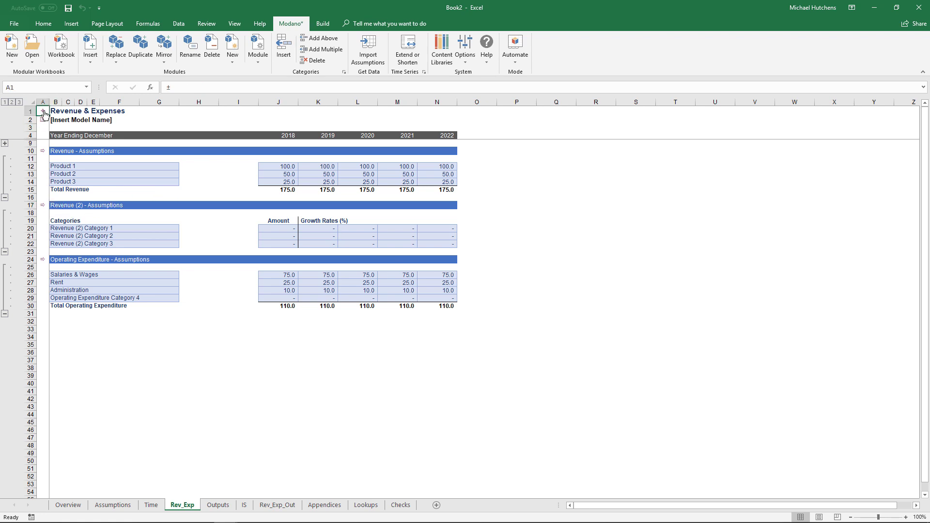
{"action": "left_click", "coordinate": [88, 236]}
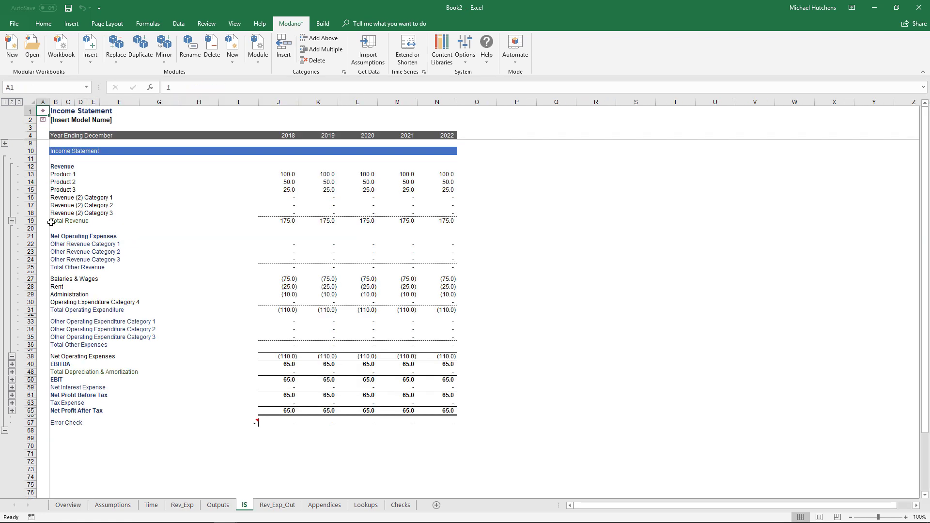
{"action": "double_click", "coordinate": [55, 201]}
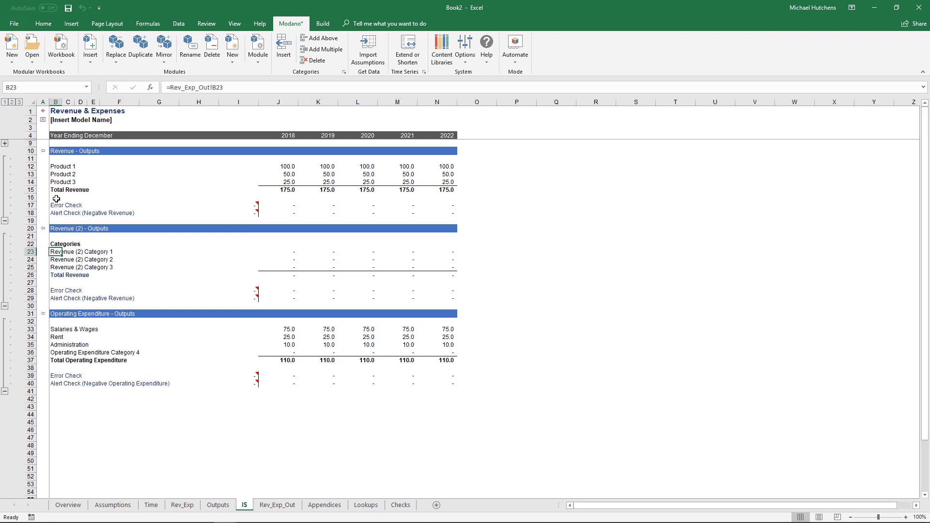
{"action": "double_click", "coordinate": [57, 252]}
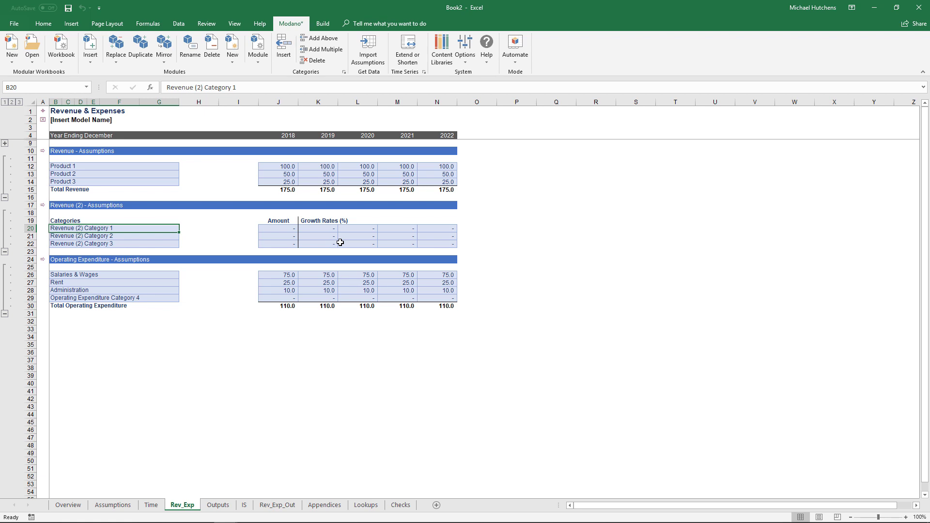
Step: Rename the three Revenue (2) categories as Product A, Product B and Product C
{"action": "type", "text": "Product A"}
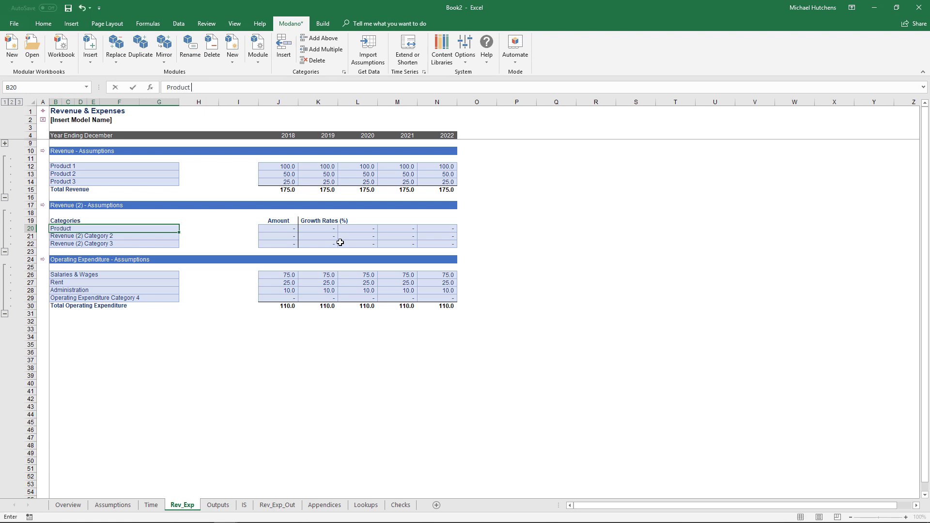
{"action": "key", "text": "Return"}
{"action": "type", "text": "Product BProduct C"}
Step: Enter 2018 amounts of 30, 20 and 10 for Product A, Product B and Product C
{"action": "left_click", "coordinate": [279, 229]}
{"action": "type", "text": "30"}
{"action": "key", "text": "Return"}
{"action": "type", "text": "20"}
{"action": "key", "text": "Return"}
{"action": "type", "text": "10"}
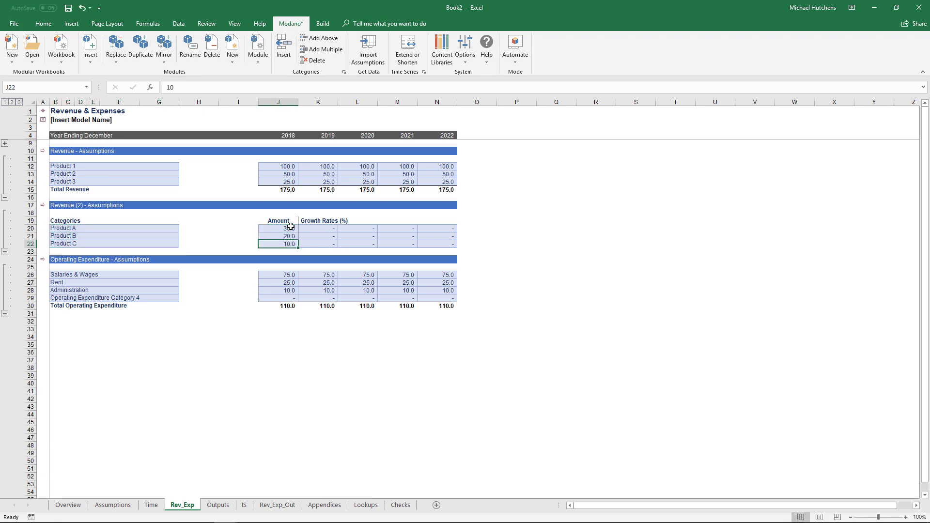
{"action": "key", "text": "Return"}
Step: Set 2019–2022 growth rates of 1% for Product A, 2% for Product B and 3% for Product C, and go to the Revenue (2) outputs
{"action": "key", "text": "shift+Right"}
{"action": "key", "text": "shift+Right"}
{"action": "key", "text": "shift+Right"}
{"action": "type", "text": "1%"}
{"action": "key", "text": "ctrl+Return"}
{"action": "type", "text": "2%3%"}
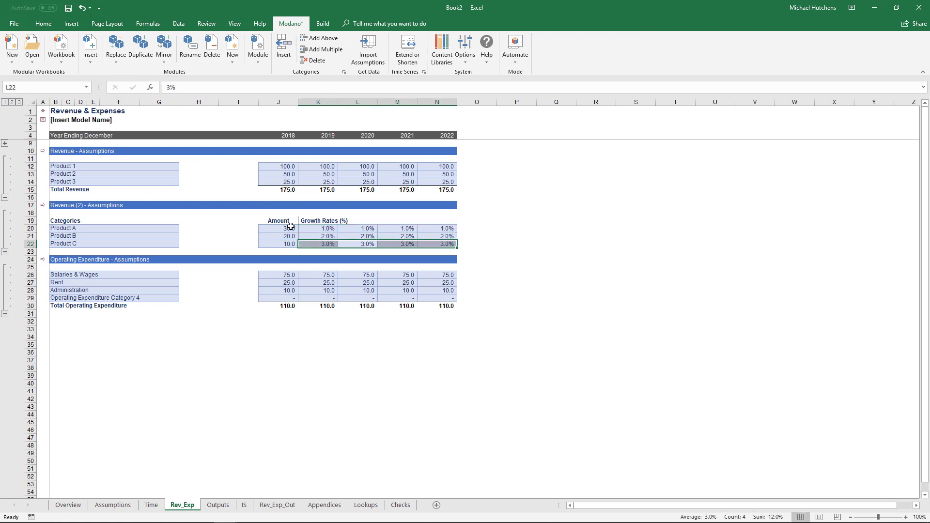
{"action": "left_click", "coordinate": [43, 205]}
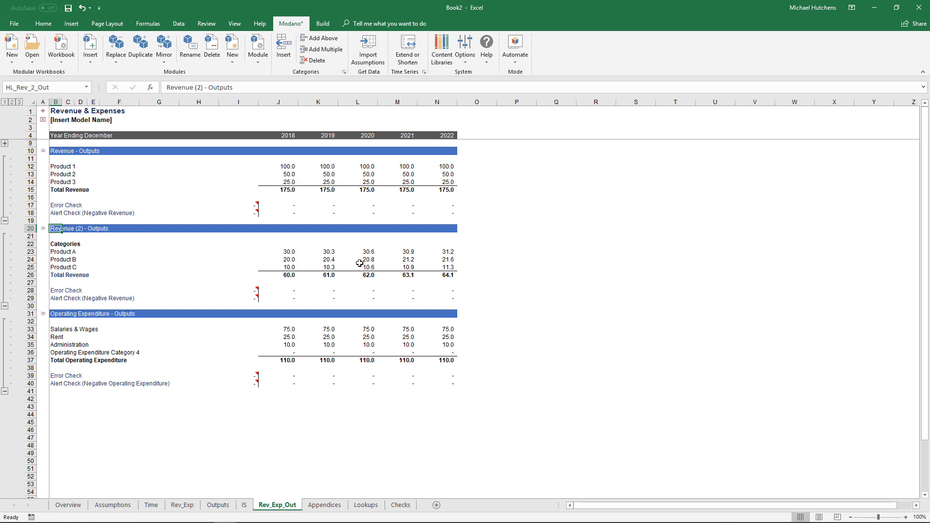
Step: Review the Product A, Product B and Product C rows on the Income Statement and return to the Revenue & Expenses assumptions
{"action": "left_click", "coordinate": [42, 111]}
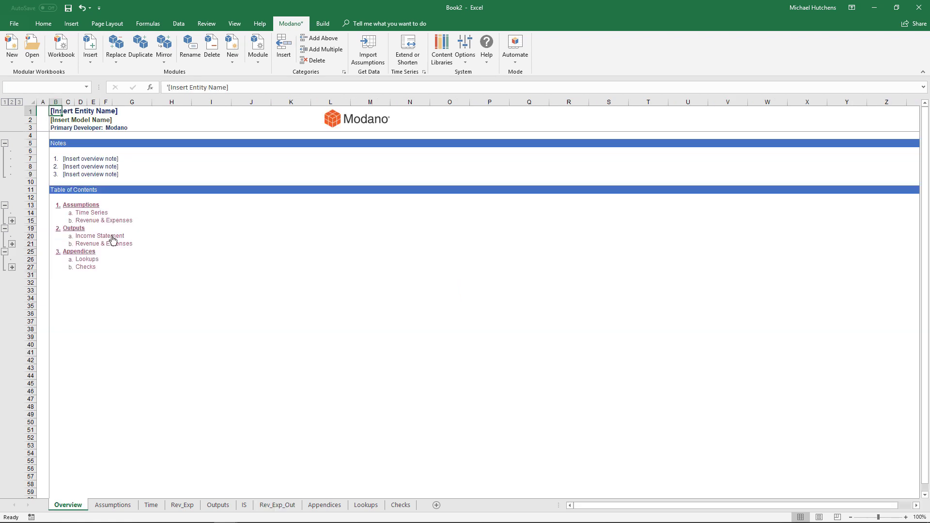
{"action": "left_click", "coordinate": [99, 237]}
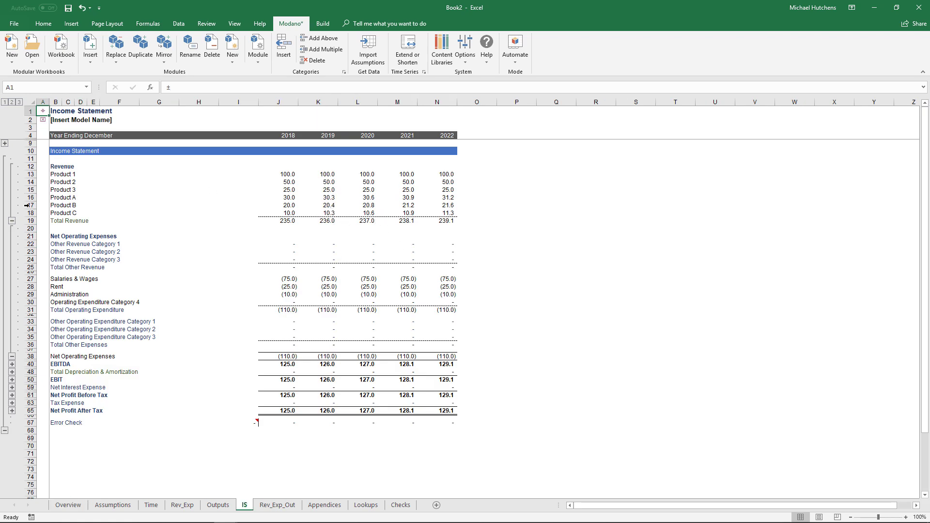
{"action": "left_click_drag", "start_coordinate": [30, 197], "coordinate": [30, 214]}
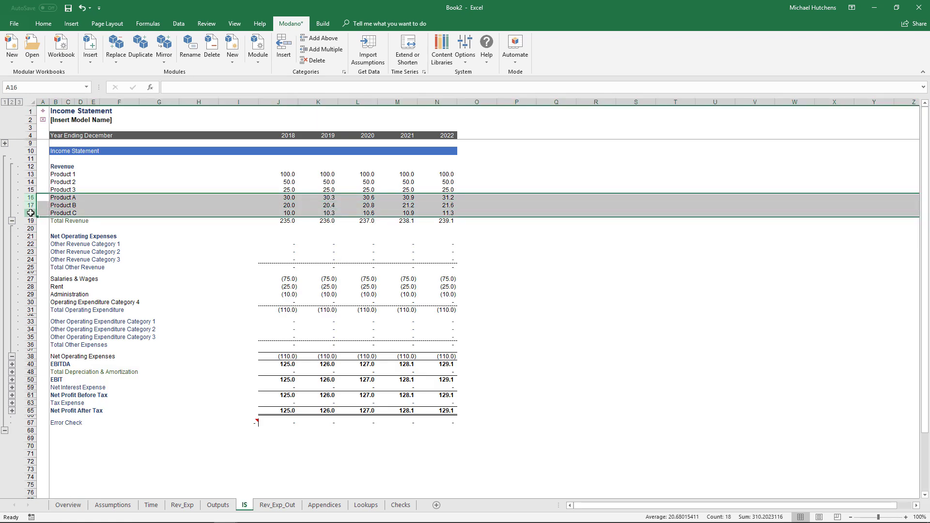
{"action": "left_click", "coordinate": [41, 107]}
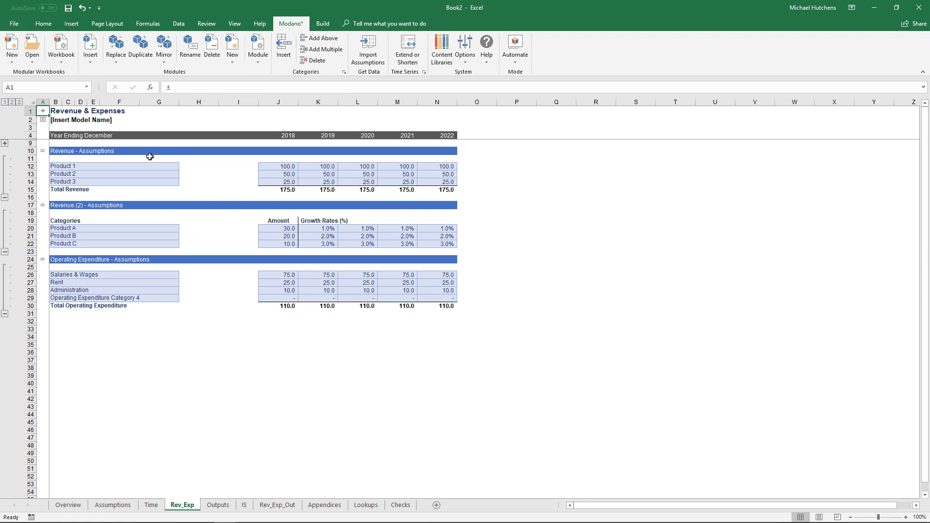
Step: Examine the Revenue and Revenue (2) modules in the Project Manager and compare their product categories on the assumptions sheet
{"action": "left_click", "coordinate": [68, 151]}
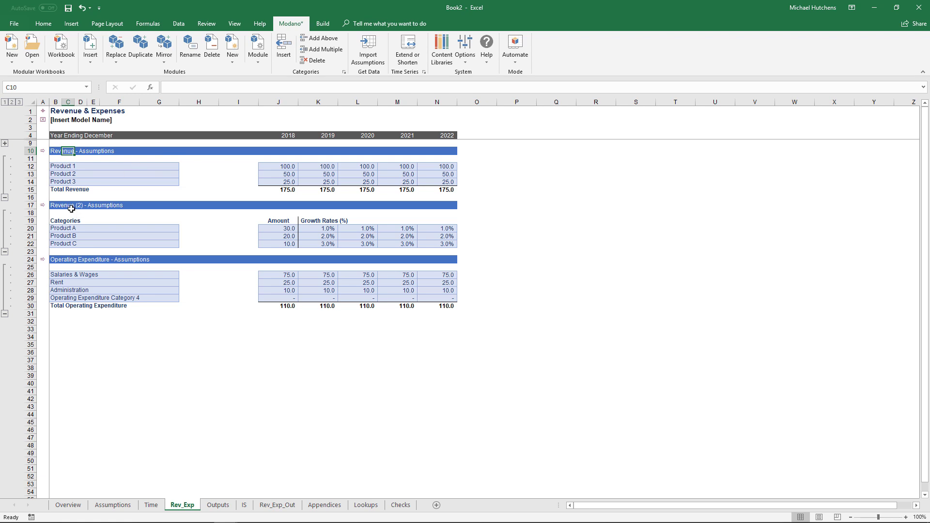
{"action": "left_click", "coordinate": [323, 23]}
{"action": "left_click", "coordinate": [15, 48]}
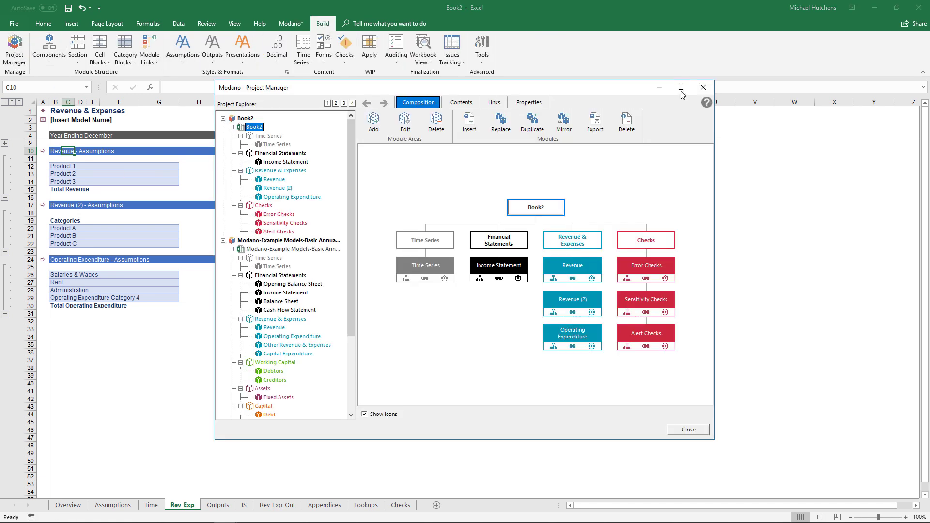
{"action": "left_click", "coordinate": [706, 87]}
{"action": "left_click", "coordinate": [64, 174]}
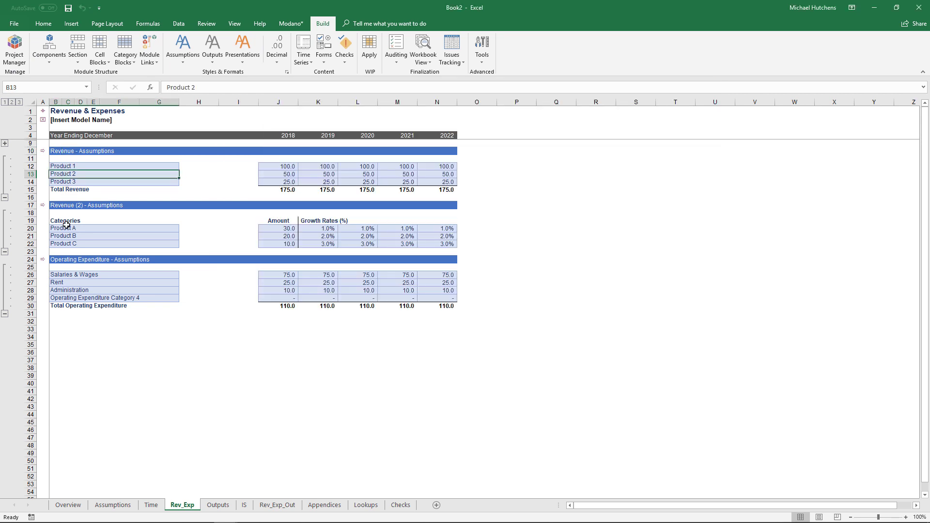
{"action": "left_click", "coordinate": [65, 228]}
{"action": "left_click", "coordinate": [69, 166]}
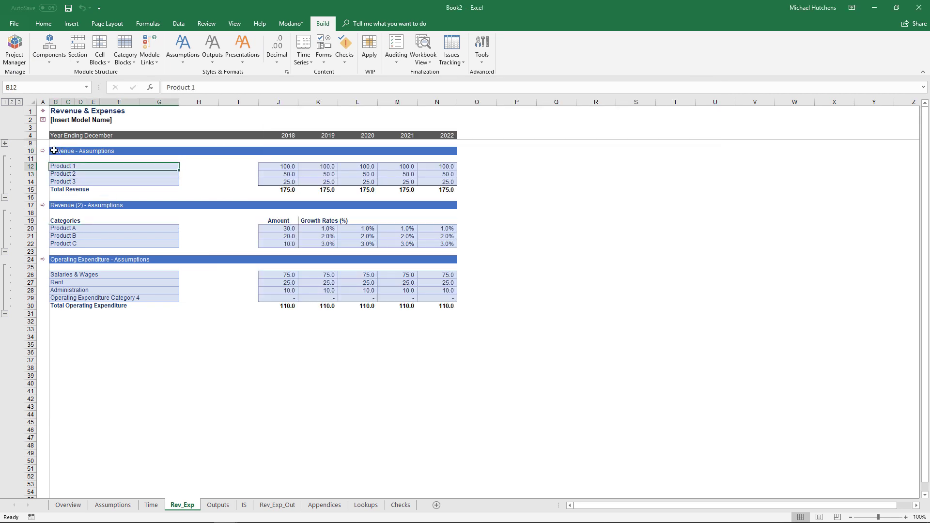
Step: Rename the Revenue module as Division 1
{"action": "left_click", "coordinate": [56, 150]}
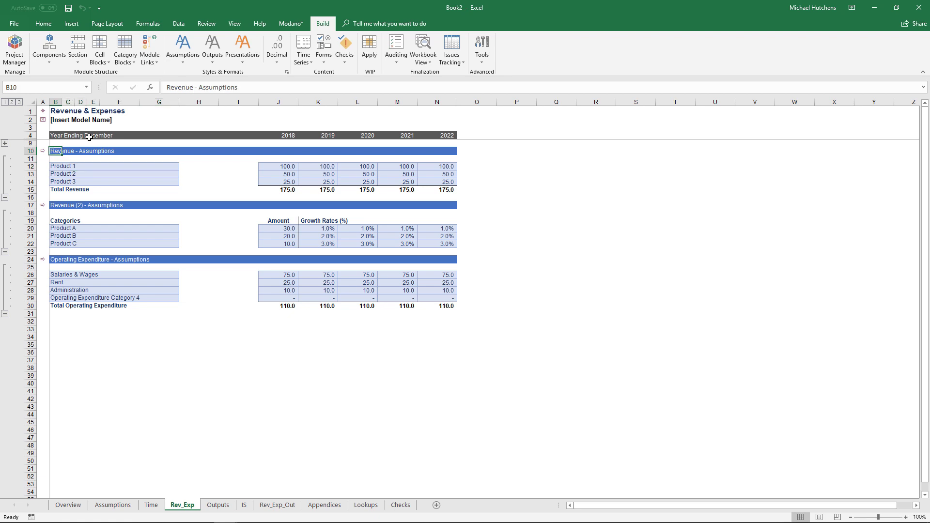
{"action": "left_click", "coordinate": [290, 23]}
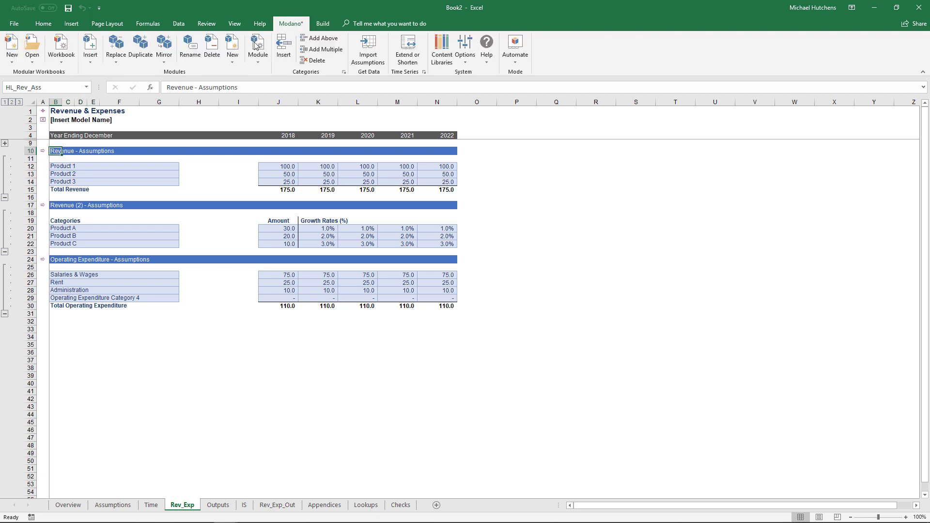
{"action": "left_click", "coordinate": [189, 51]}
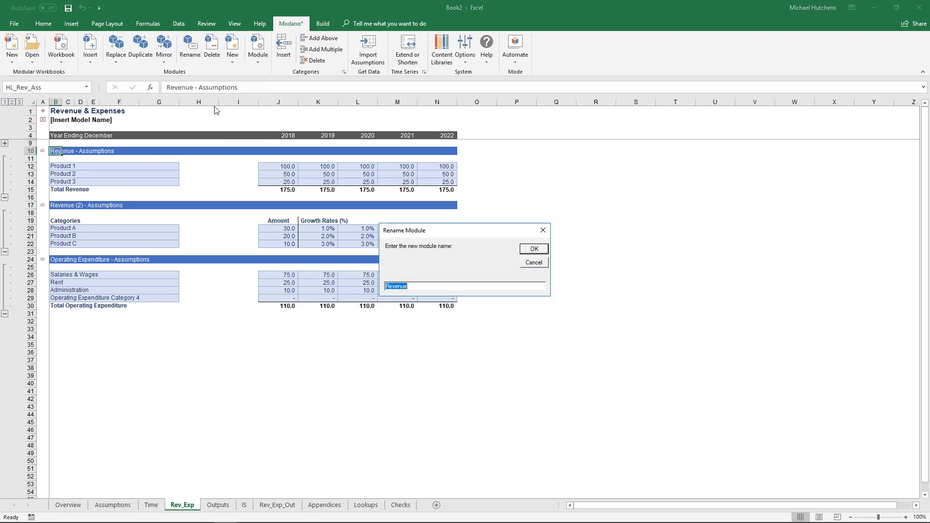
{"action": "type", "text": "Division 1"}
{"action": "key", "text": "Return"}
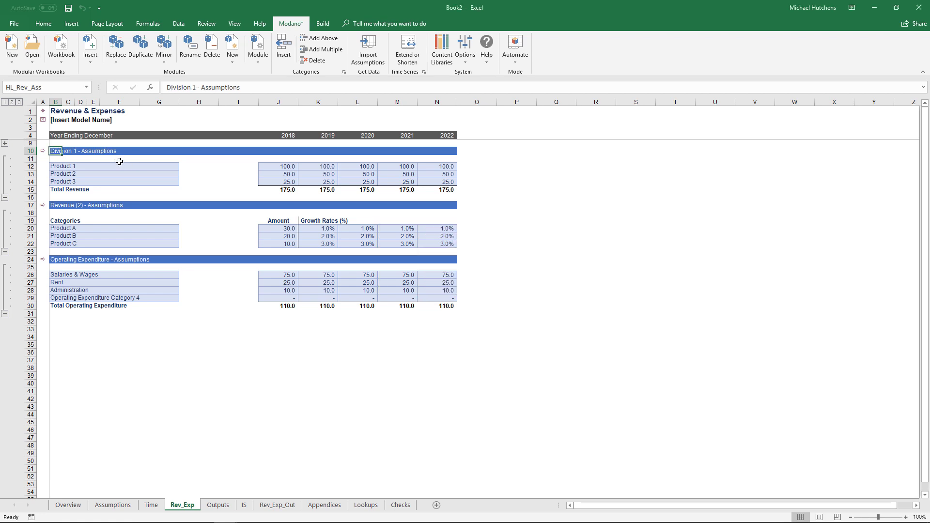
Step: Rename the Revenue (2) module as Division 2
{"action": "left_click_drag", "start_coordinate": [109, 215], "coordinate": [111, 221]}
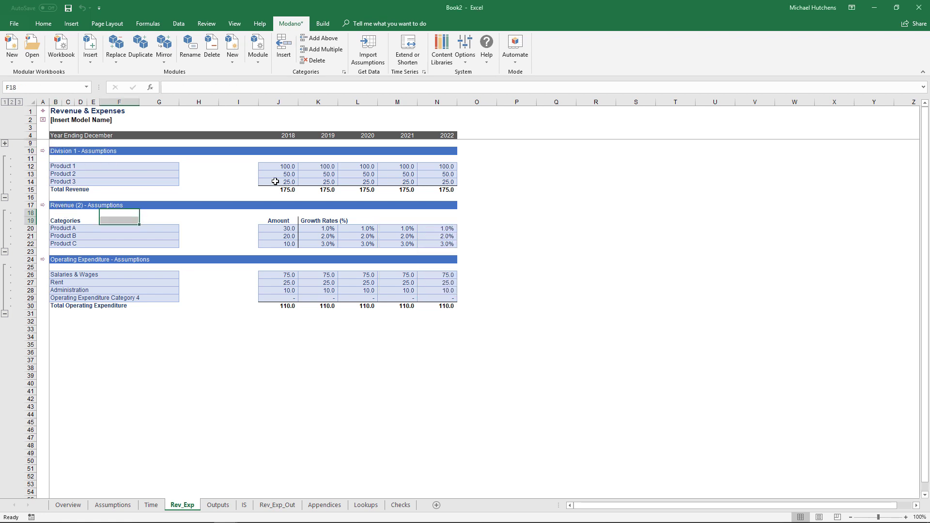
{"action": "left_click", "coordinate": [188, 221]}
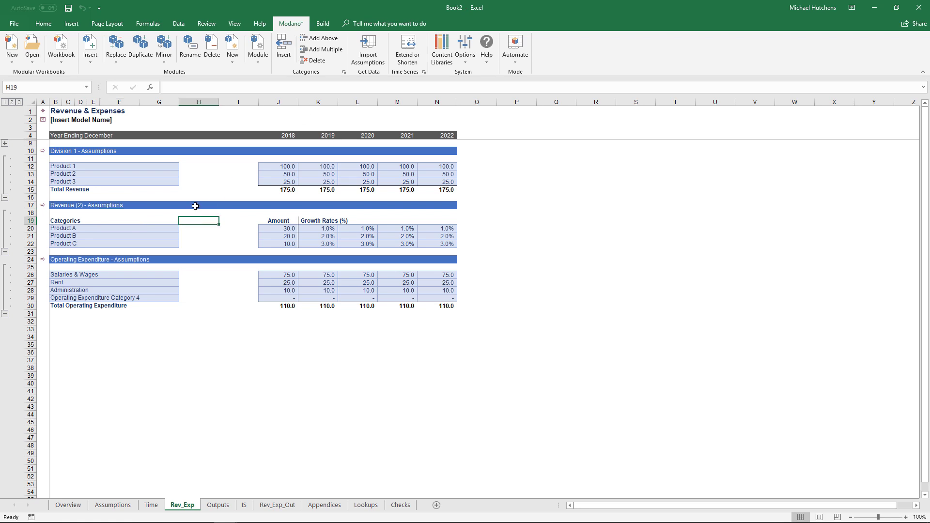
{"action": "left_click", "coordinate": [197, 56]}
{"action": "type", "text": "Division "}
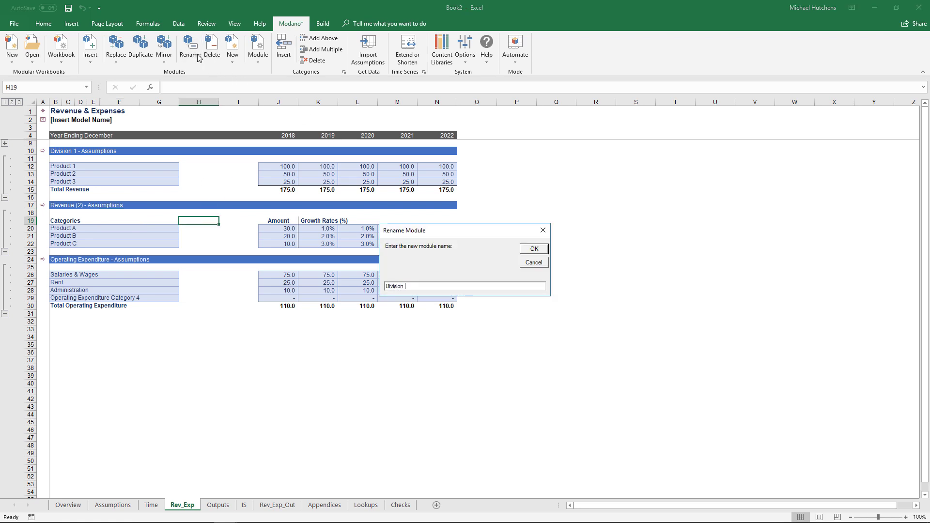
{"action": "type", "text": "2"}
{"action": "key", "text": "Return"}
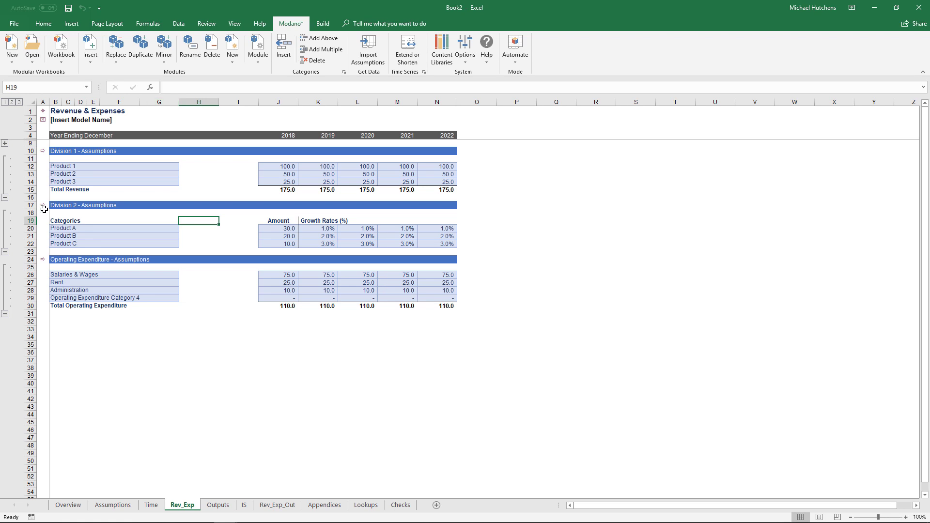
Step: Check the names of the two division modules in the Project Manager's project structure
{"action": "left_click", "coordinate": [322, 23]}
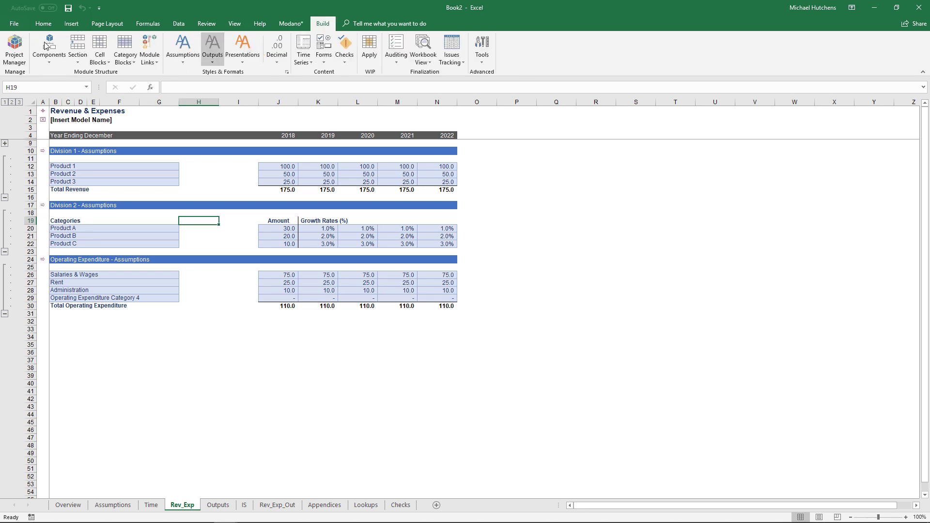
{"action": "left_click", "coordinate": [22, 54]}
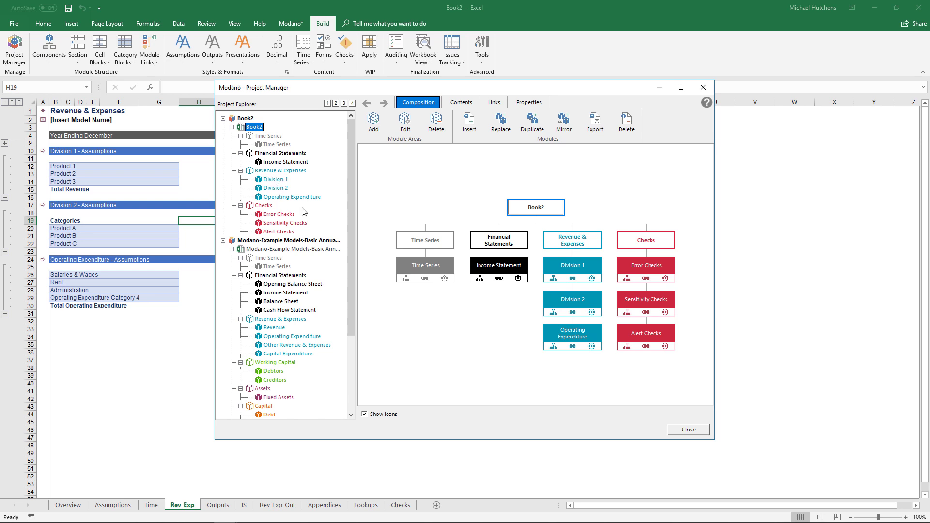
{"action": "mouse_move", "coordinate": [550, 277]}
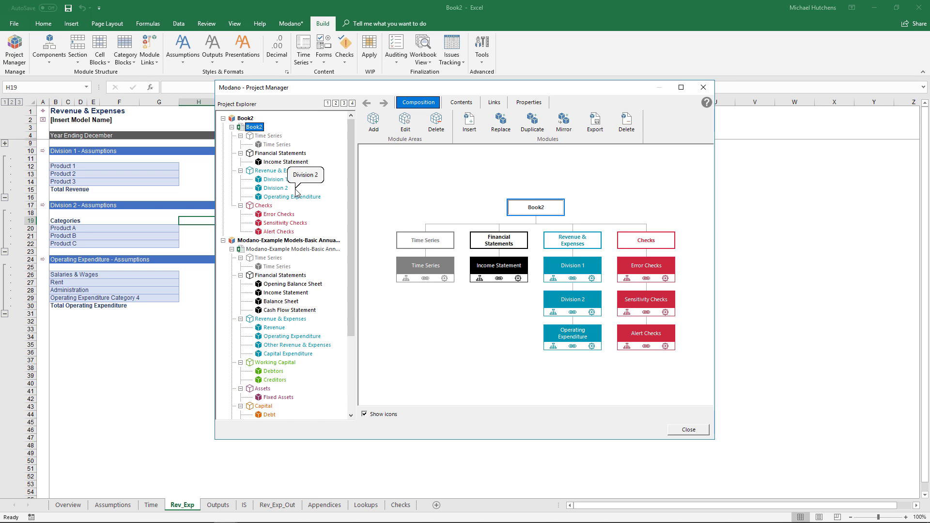
{"action": "left_click", "coordinate": [689, 429]}
Step: Split the Income Statement revenue after Product 3 into separate sub-totals for Products 1–3 and Products A–C
{"action": "left_click", "coordinate": [43, 111]}
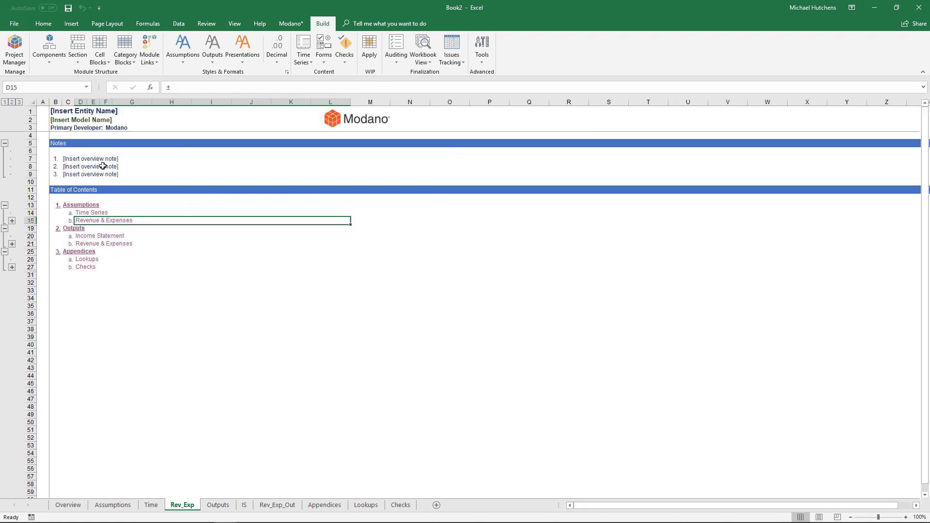
{"action": "left_click", "coordinate": [90, 236]}
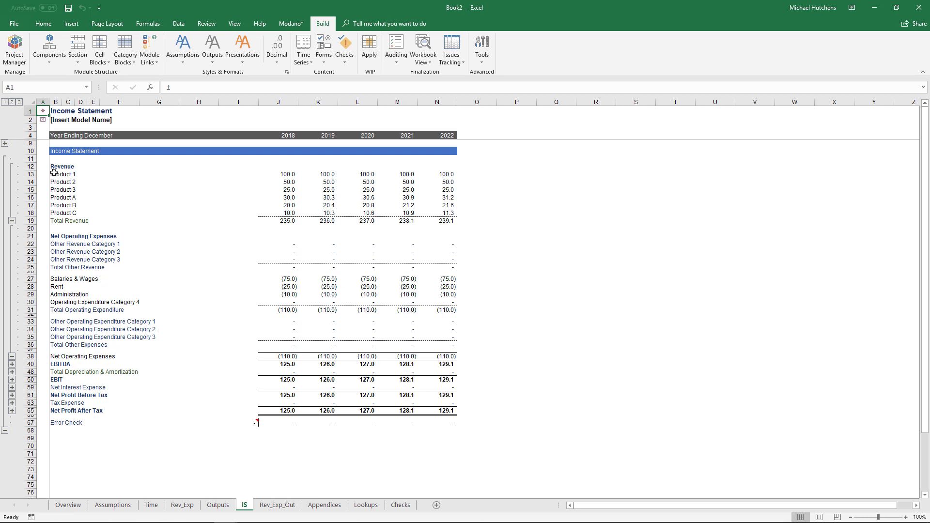
{"action": "left_click_drag", "start_coordinate": [55, 173], "coordinate": [71, 213]}
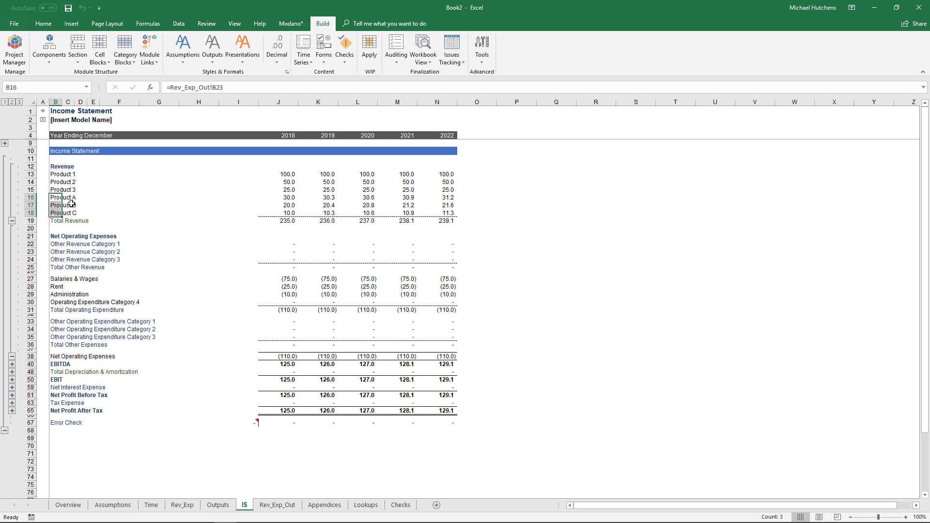
{"action": "left_click", "coordinate": [58, 191]}
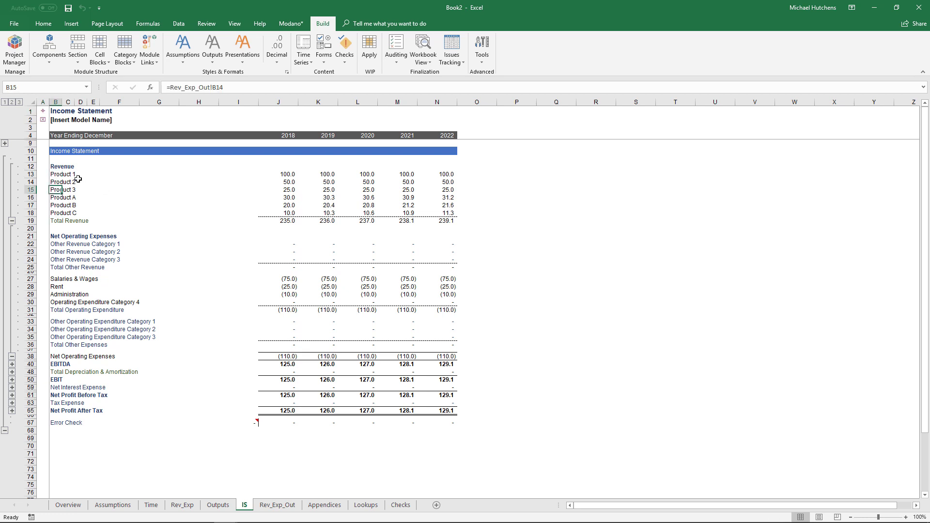
{"action": "right_click", "coordinate": [53, 190]}
{"action": "left_click", "coordinate": [88, 331]}
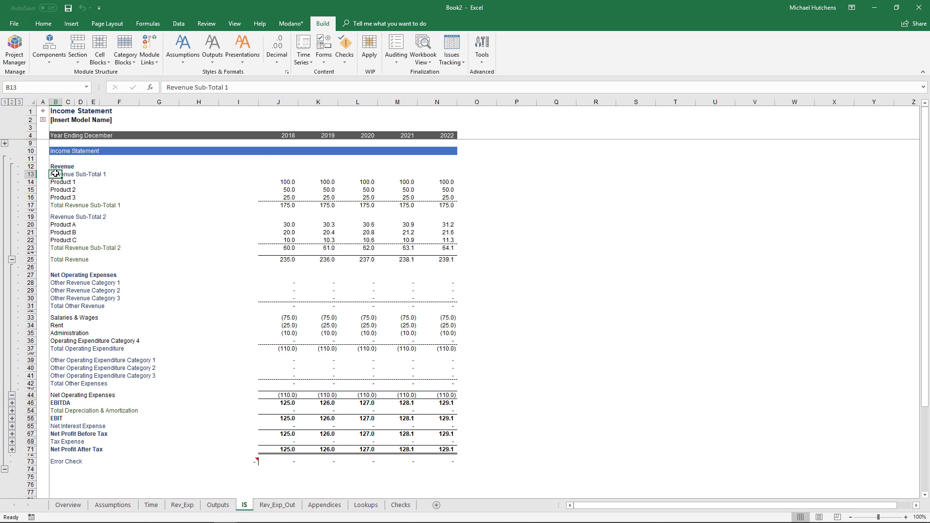
Step: Name the two Income Statement revenue sub-totals Division 1 and Division 2, and collapse every section except Revenue
{"action": "type", "text": "Divisi"}
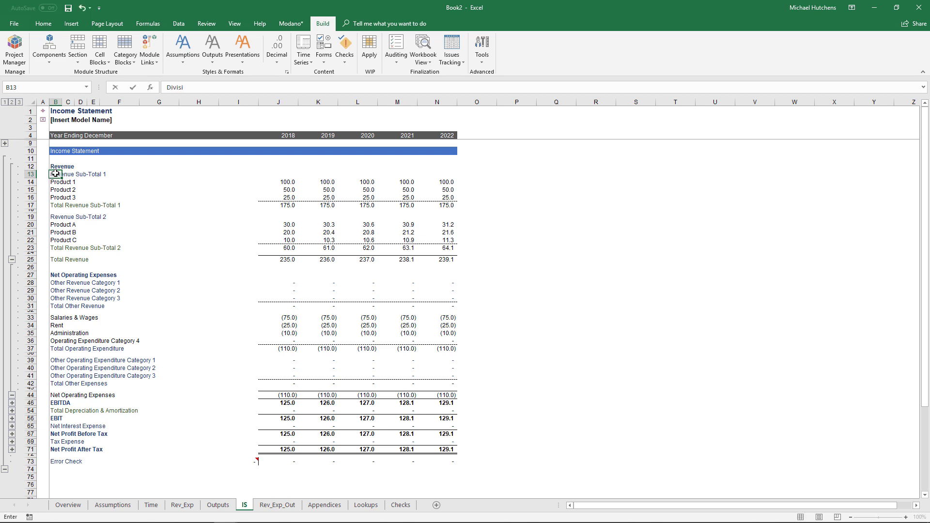
{"action": "type", "text": "on 1"}
{"action": "key", "text": "Return"}
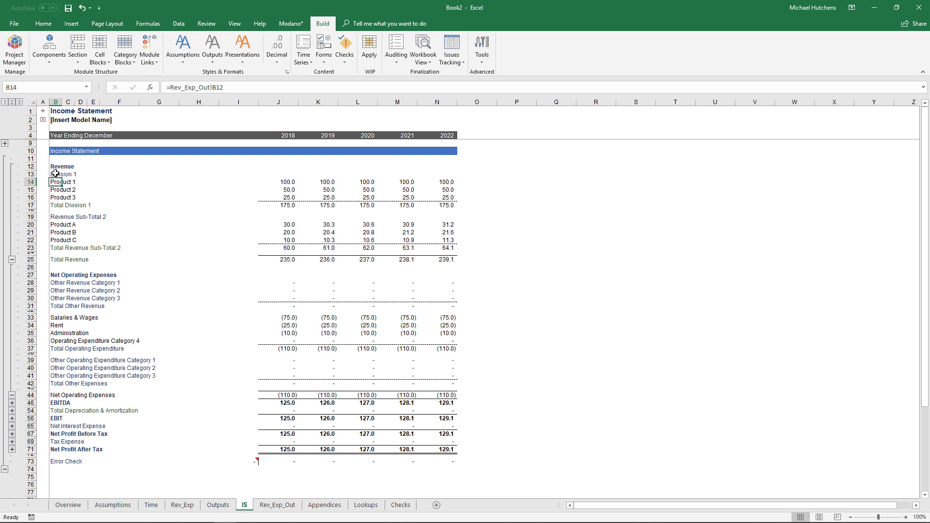
{"action": "left_click", "coordinate": [54, 217]}
{"action": "type", "text": "Divi"}
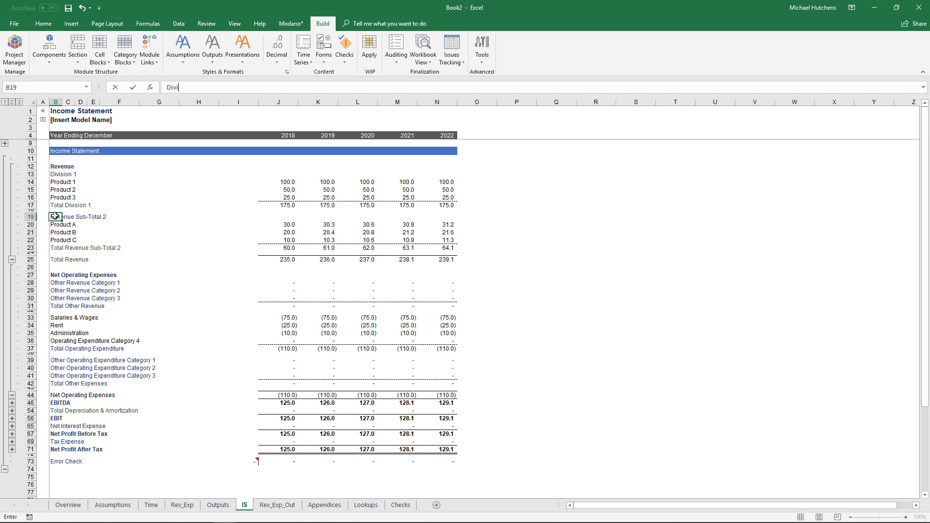
{"action": "type", "text": "sion 2"}
{"action": "key", "text": "Return"}
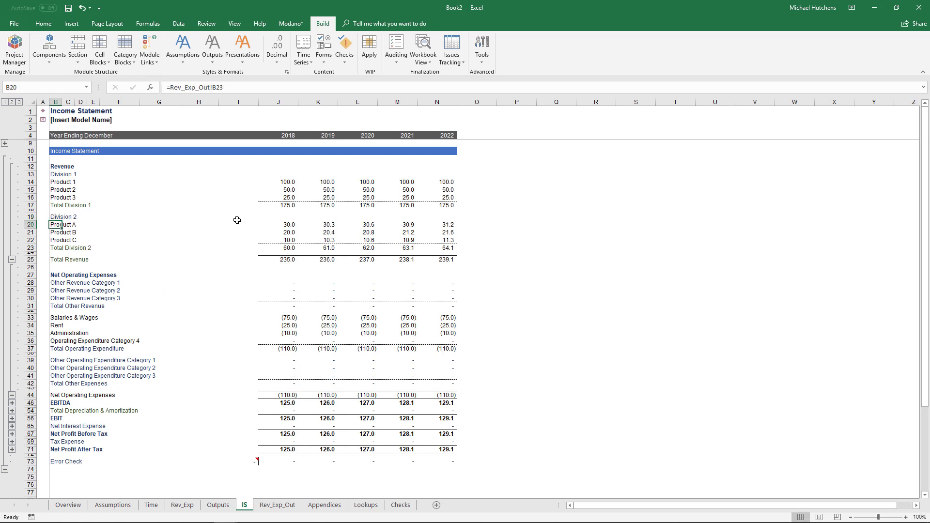
{"action": "left_click", "coordinate": [12, 102]}
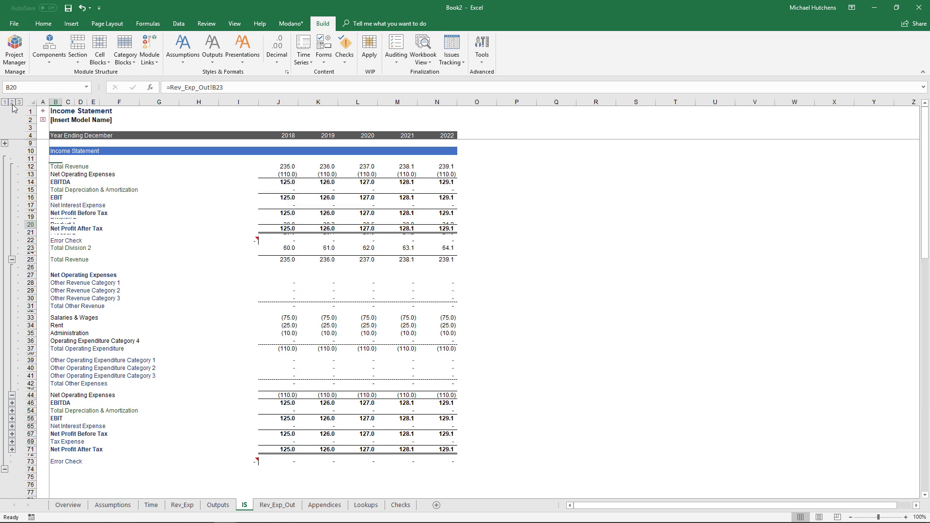
{"action": "left_click", "coordinate": [12, 167]}
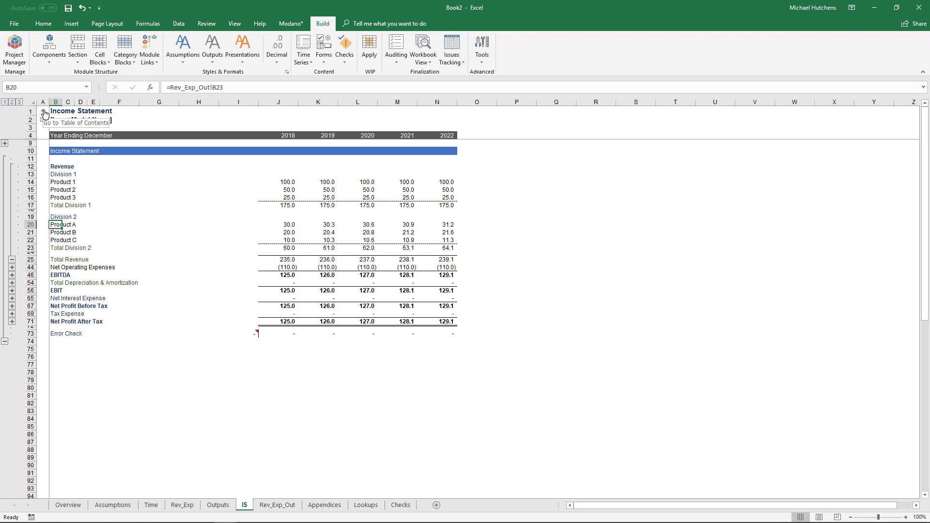
Step: Set the Time Series term to 8 years and extend the annual period titles with added assumption cells
{"action": "left_click", "coordinate": [44, 113]}
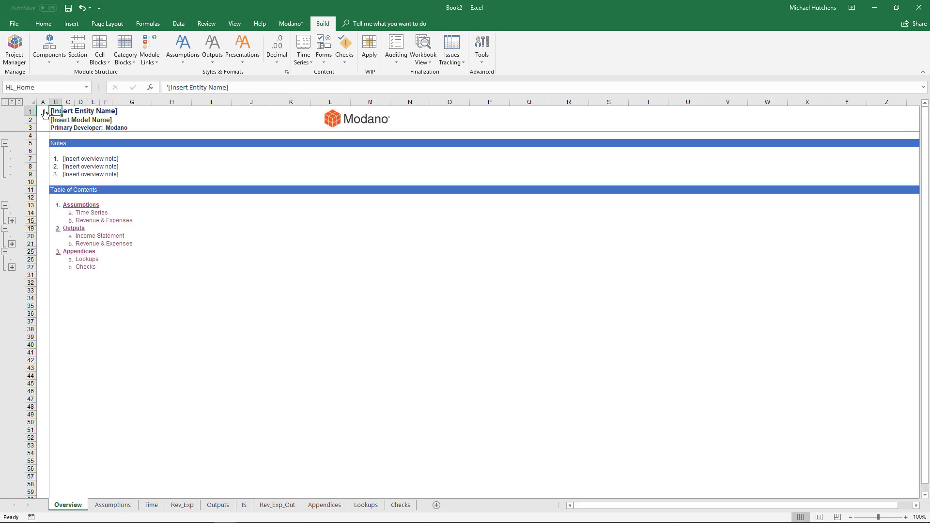
{"action": "left_click", "coordinate": [84, 213]}
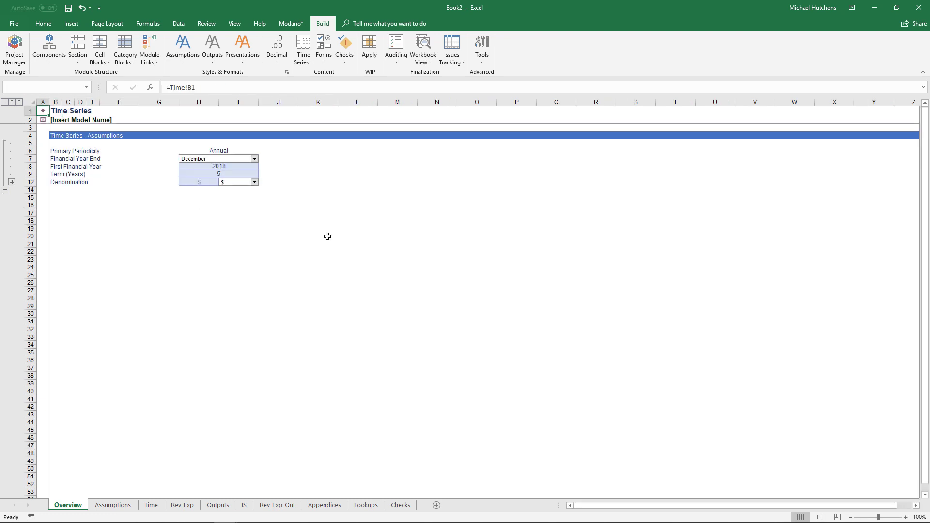
{"action": "left_click", "coordinate": [218, 174]}
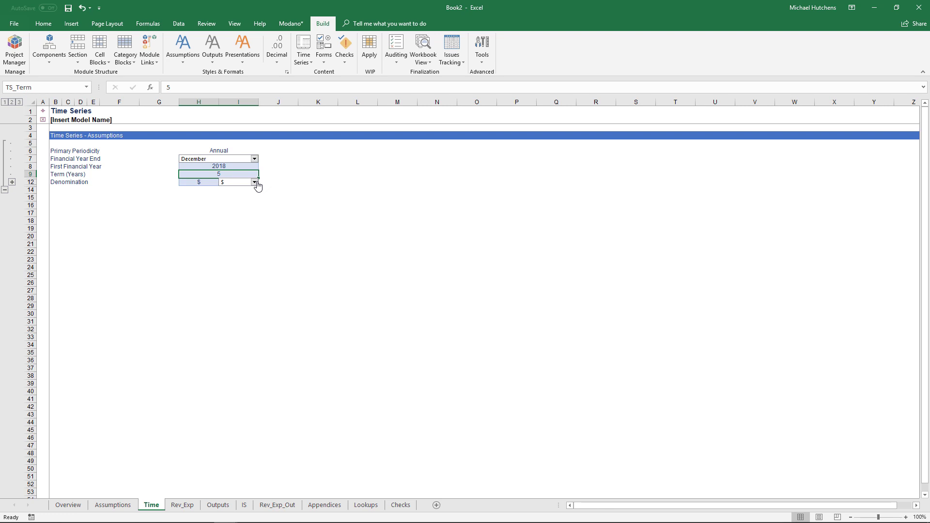
{"action": "type", "text": "8"}
{"action": "key", "text": "Return"}
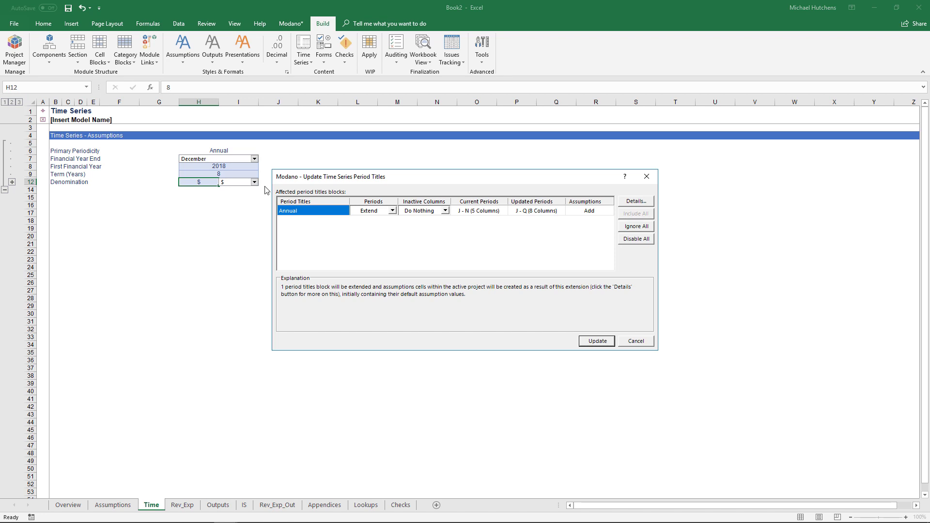
{"action": "left_click", "coordinate": [595, 342]}
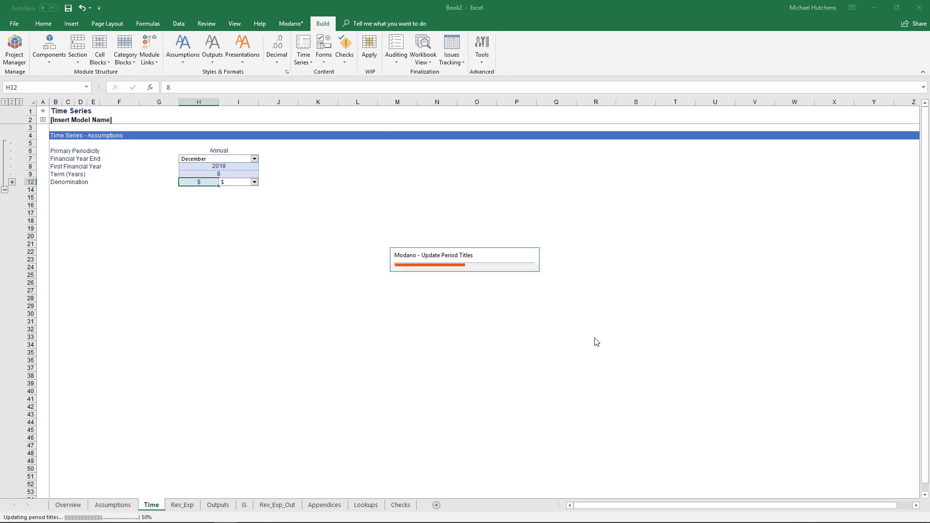
Step: Review the added 2023–2025 columns in the Revenue & Expenses assumptions and on the Income Statement
{"action": "left_click", "coordinate": [43, 114]}
{"action": "left_click", "coordinate": [91, 221]}
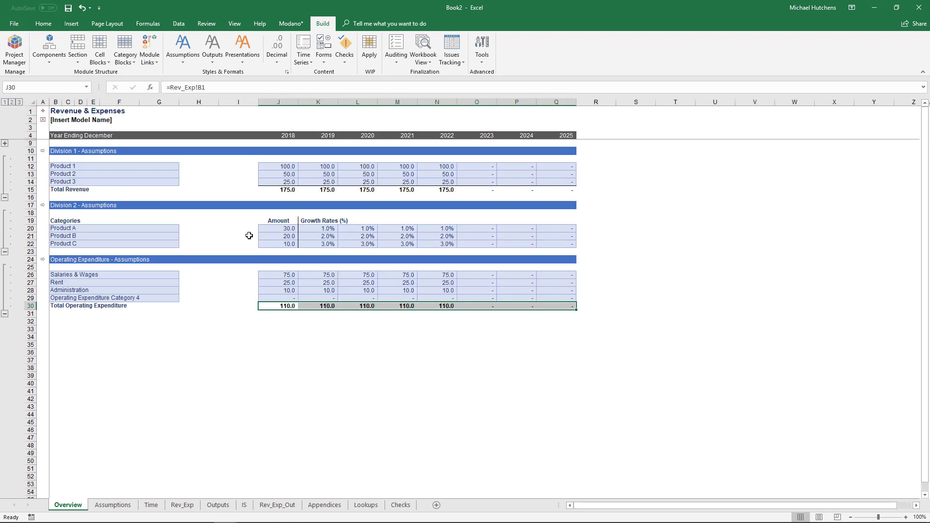
{"action": "left_click_drag", "start_coordinate": [477, 102], "coordinate": [540, 102]}
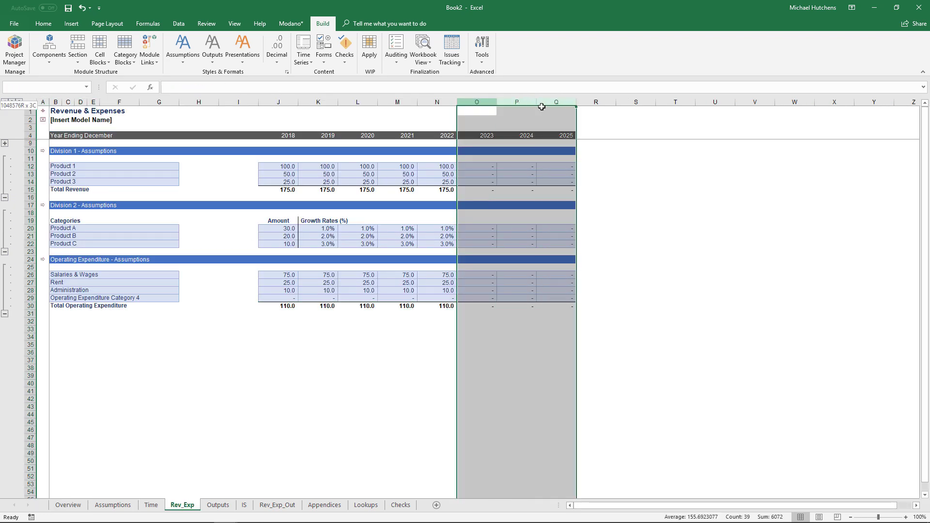
{"action": "left_click", "coordinate": [44, 114]}
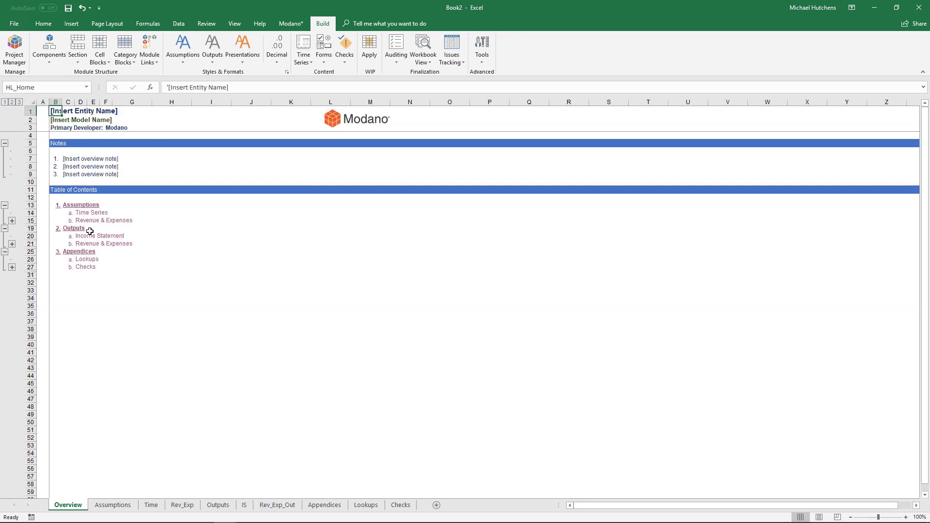
{"action": "left_click", "coordinate": [94, 239]}
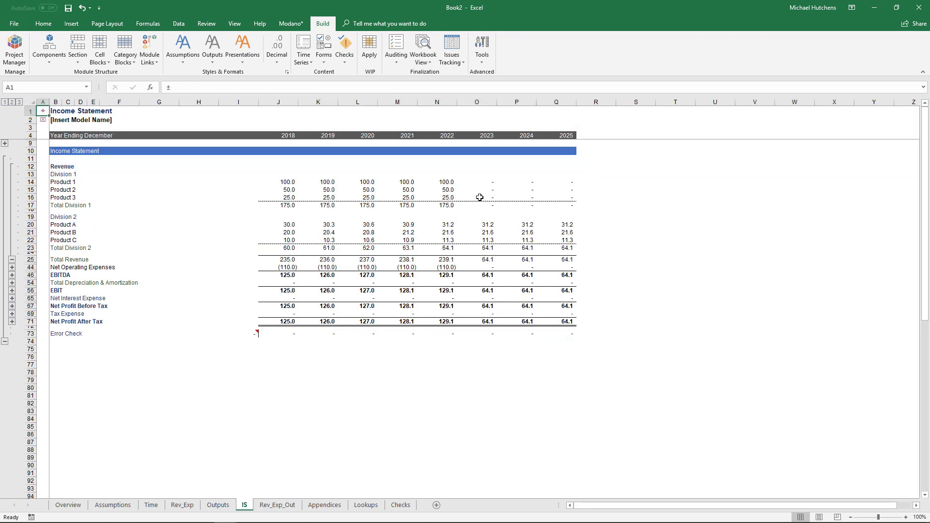